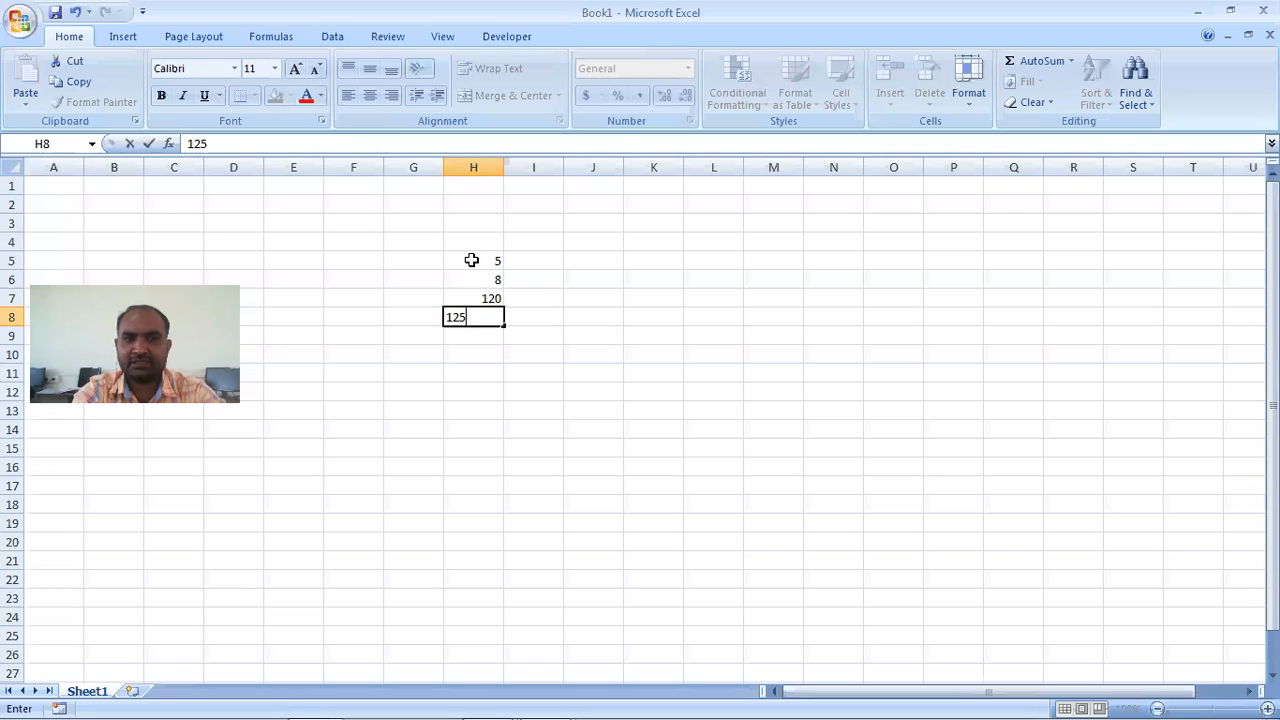
- Apply all borders to the range H5:J8 and centre its contents
click(510, 294)
drag(469, 260, 610, 314)
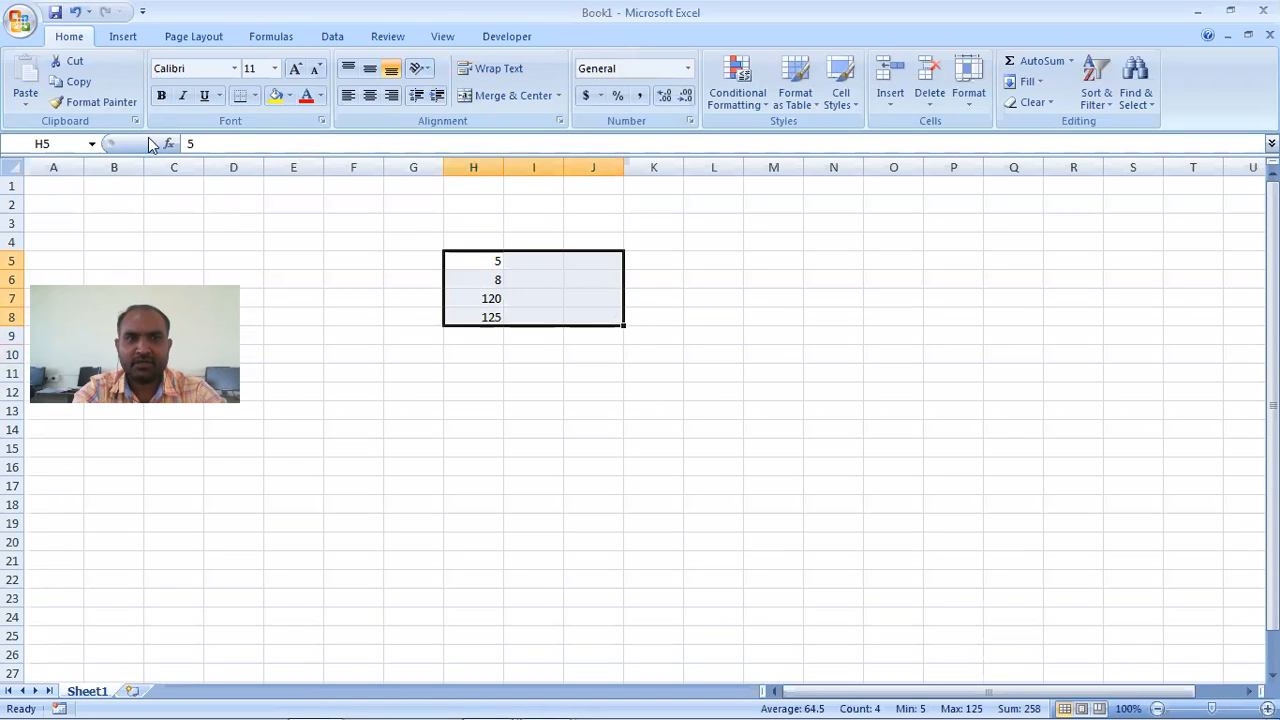
click(255, 96)
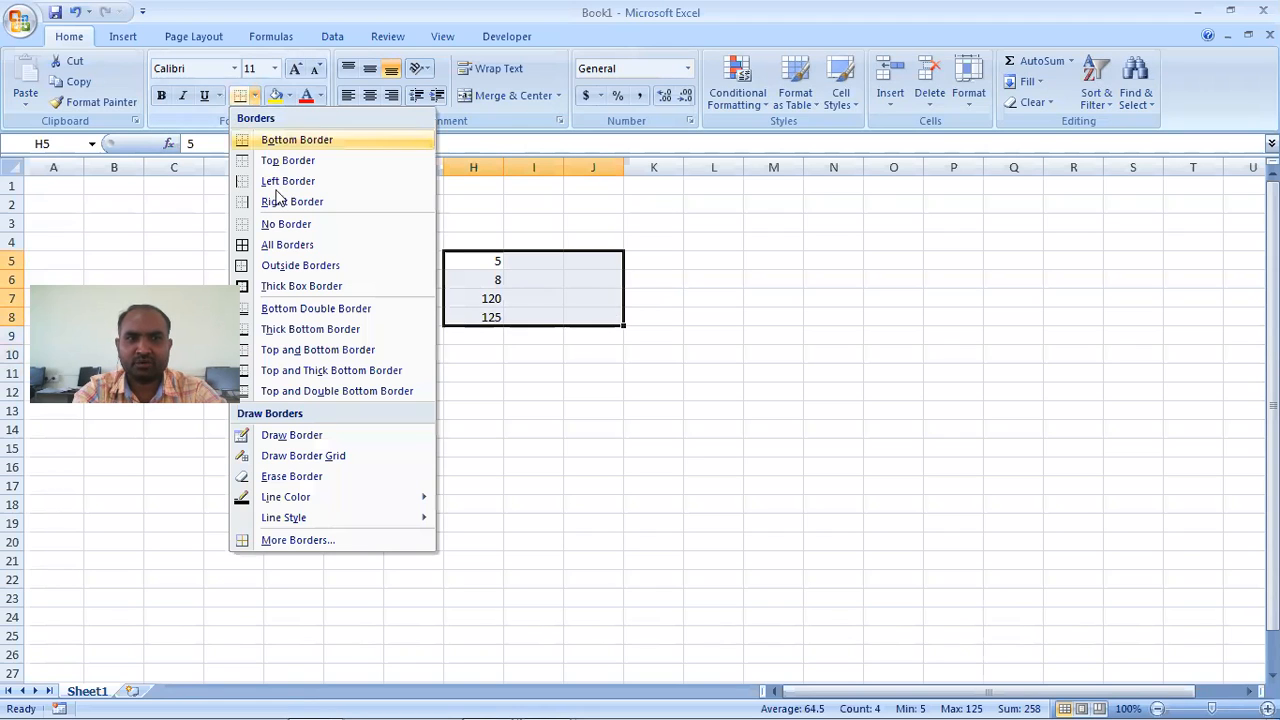
click(272, 245)
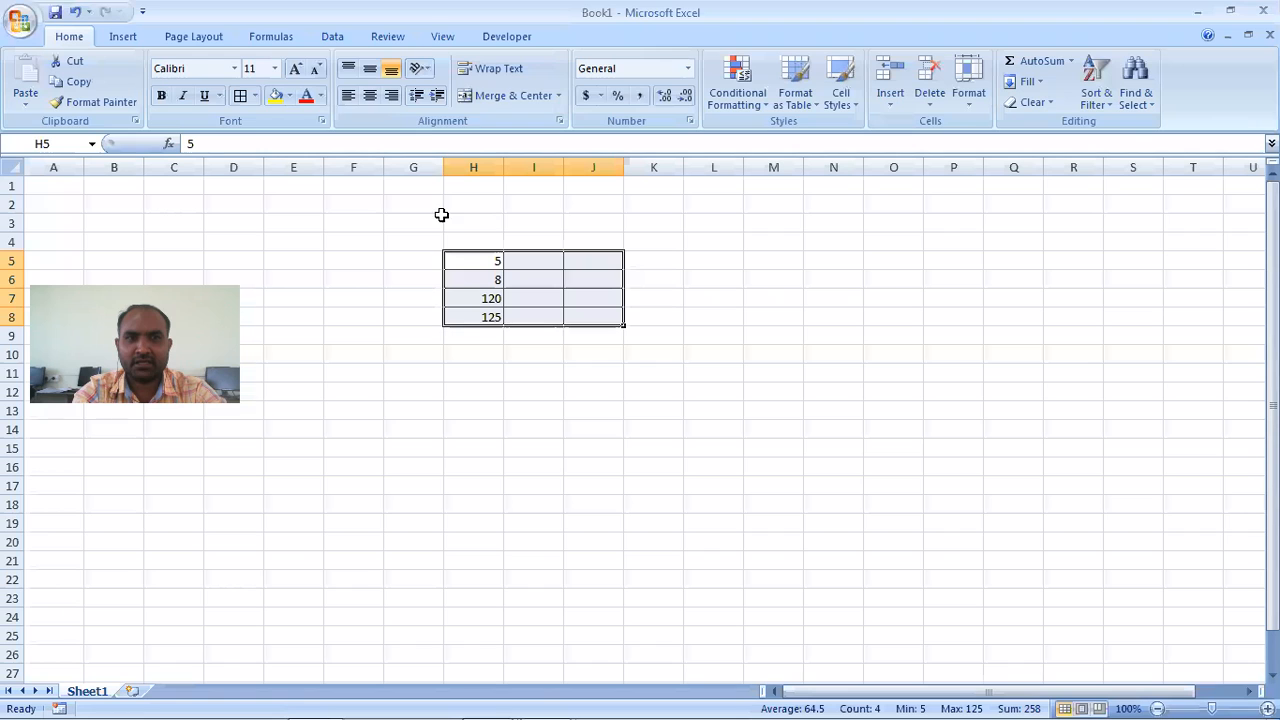
click(371, 95)
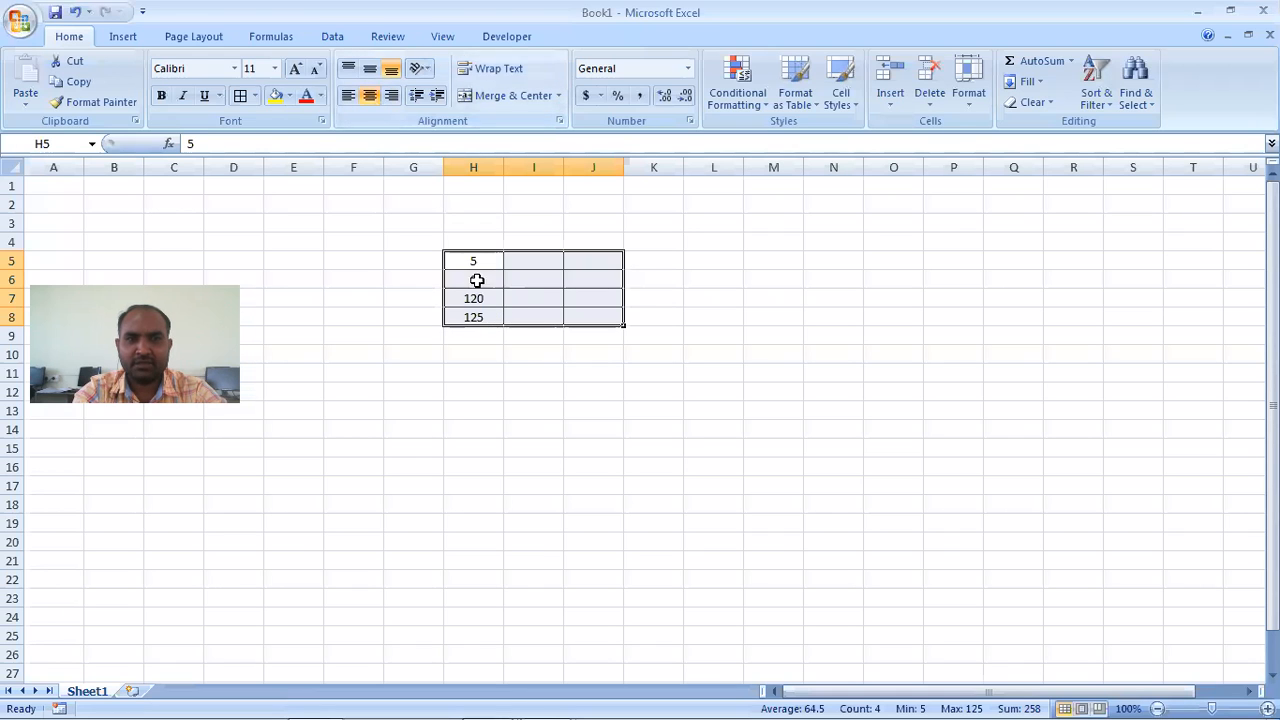
- Try copying the values in H5:H8 to column I from I5 down, and undo the paste
drag(475, 262, 480, 317)
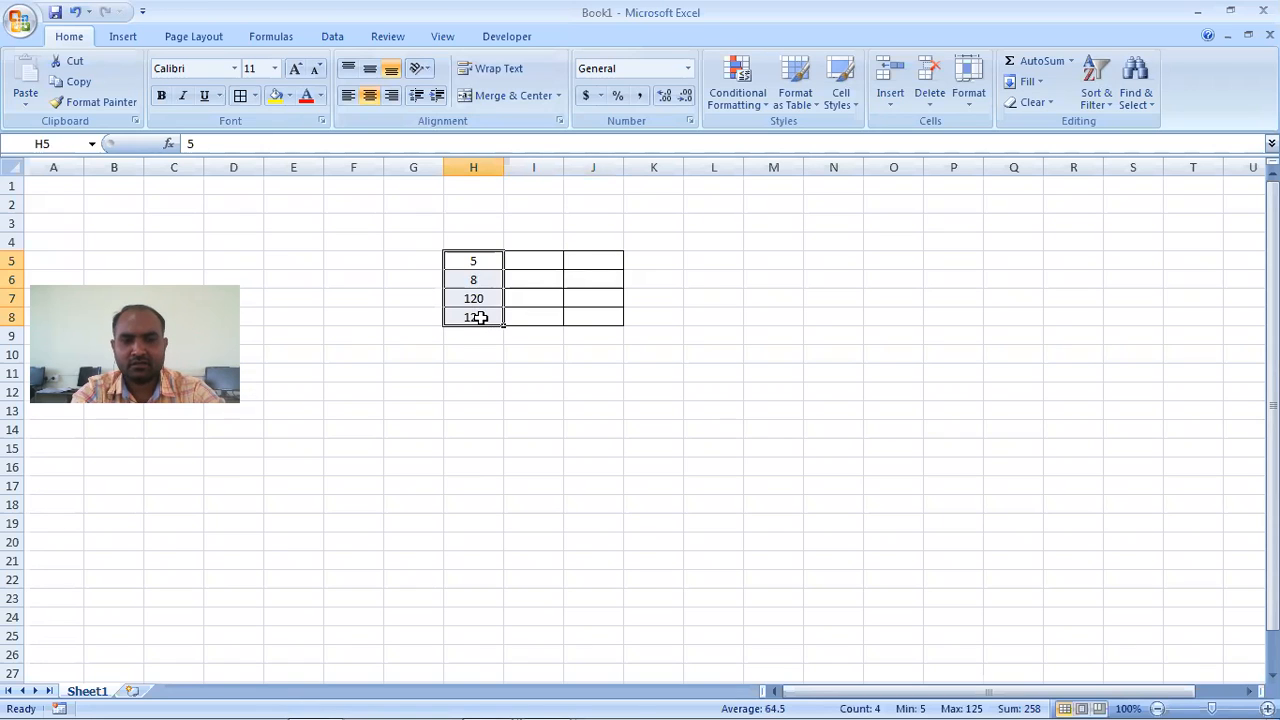
key(ctrl+c)
click(514, 266)
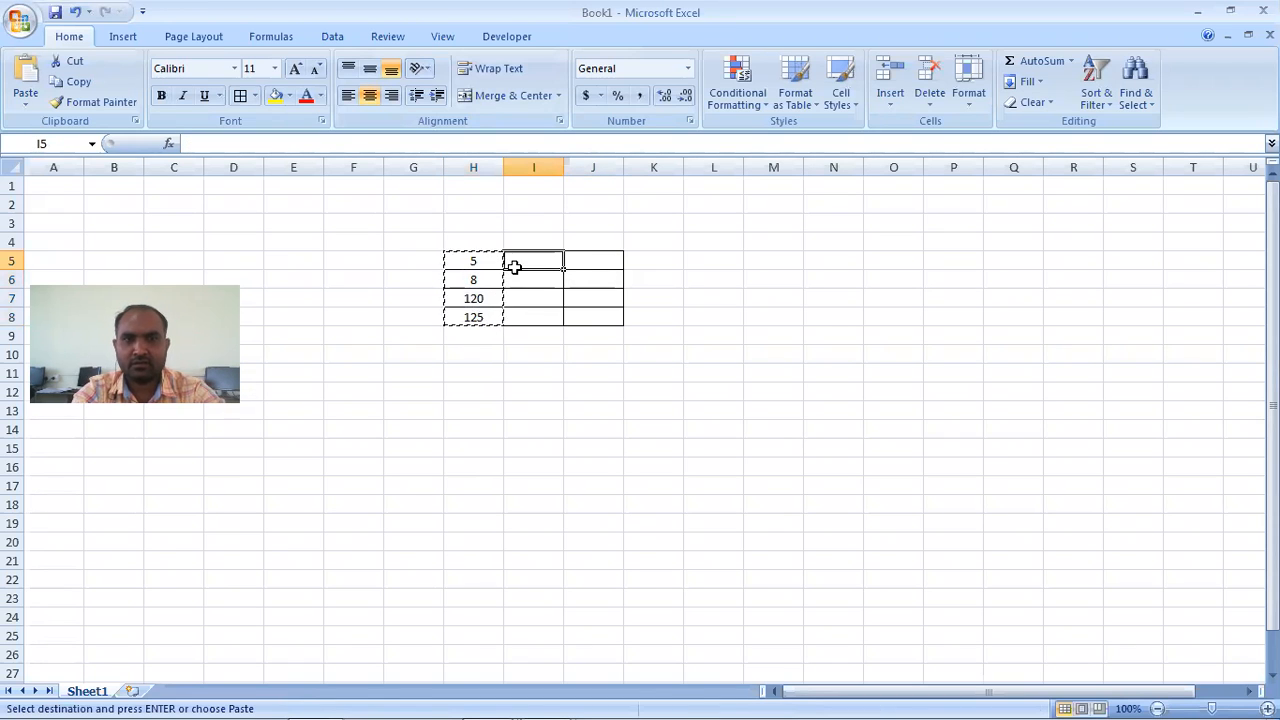
key(ctrl+v)
key(ctrl+z)
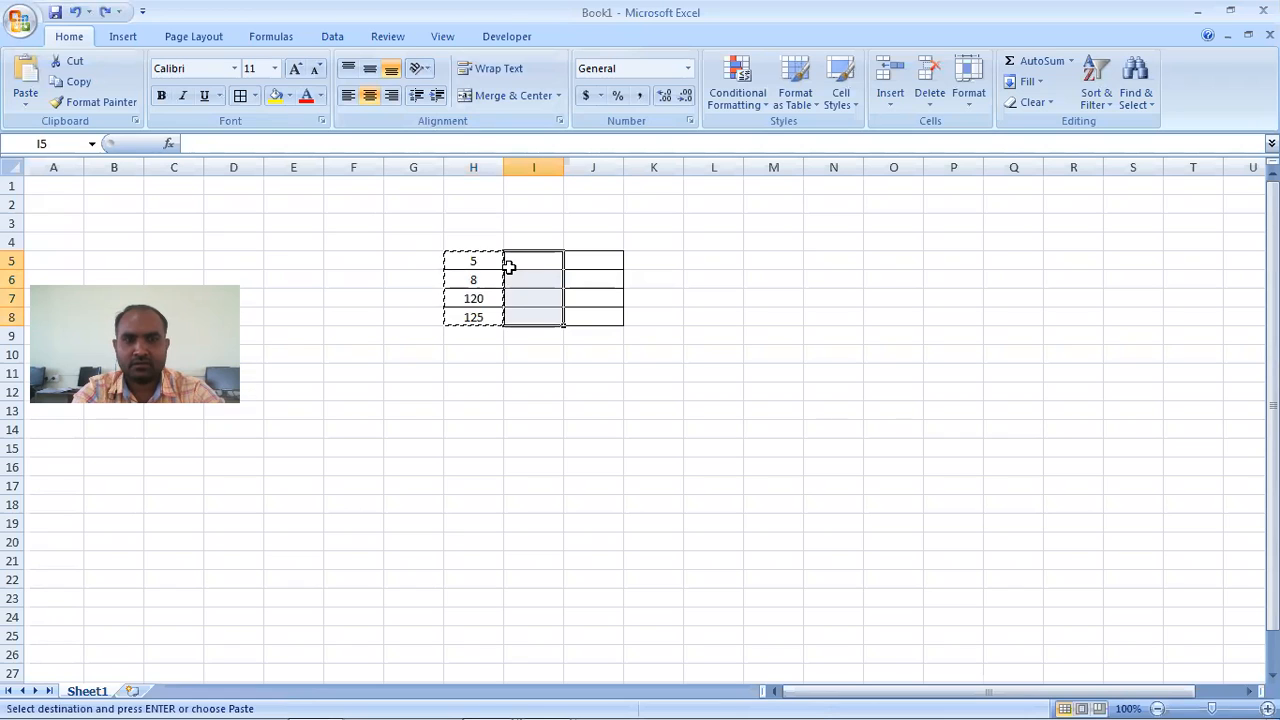
- Copy the values in H5:H8 into I5:I8
drag(469, 258, 466, 318)
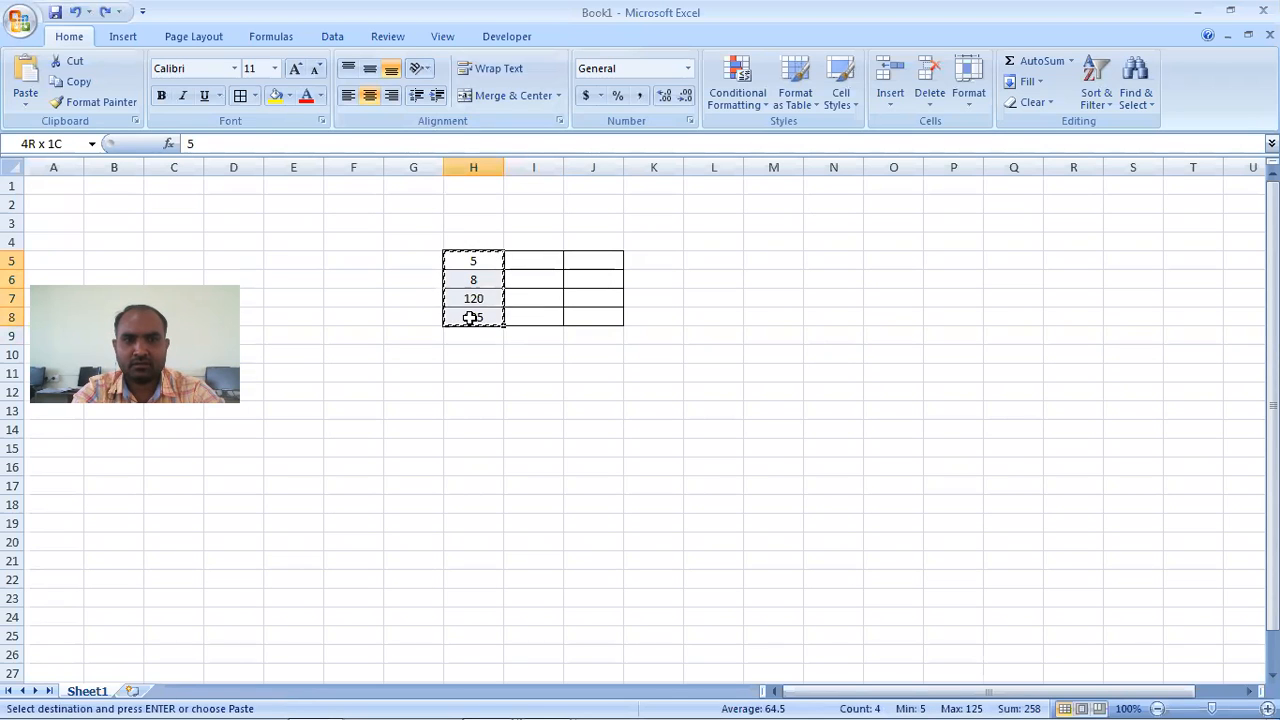
key(super)
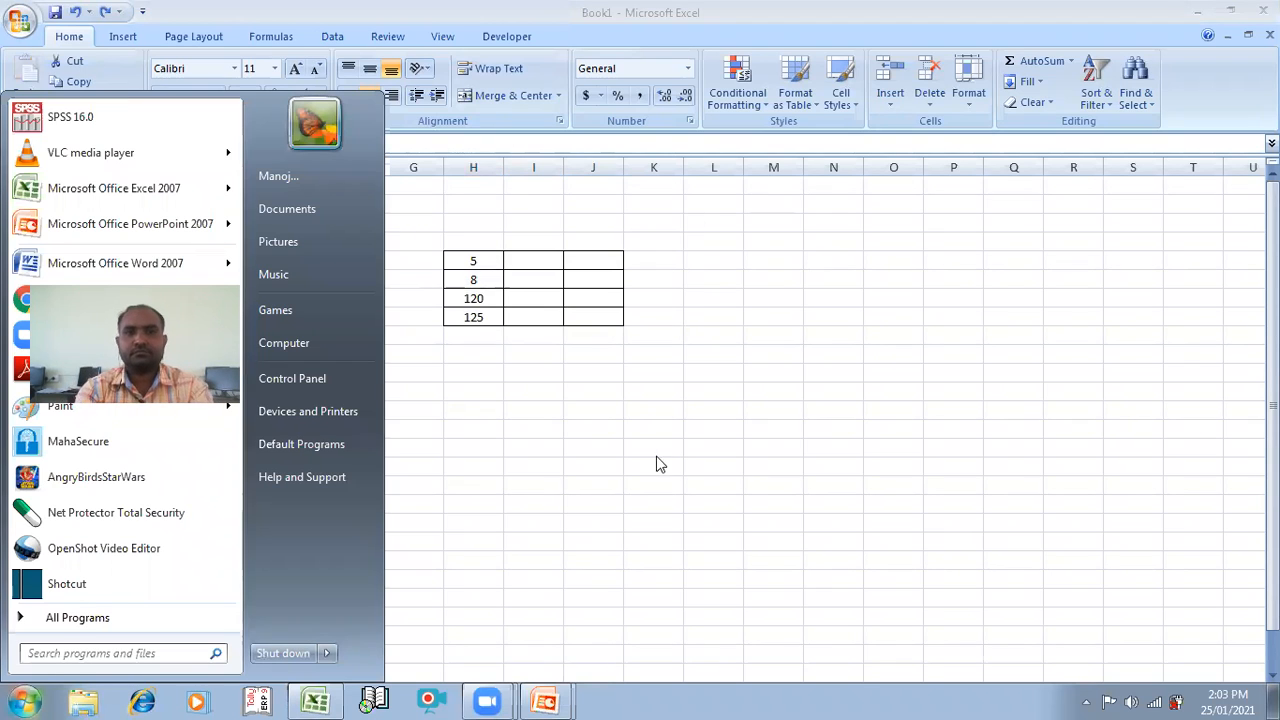
click(500, 250)
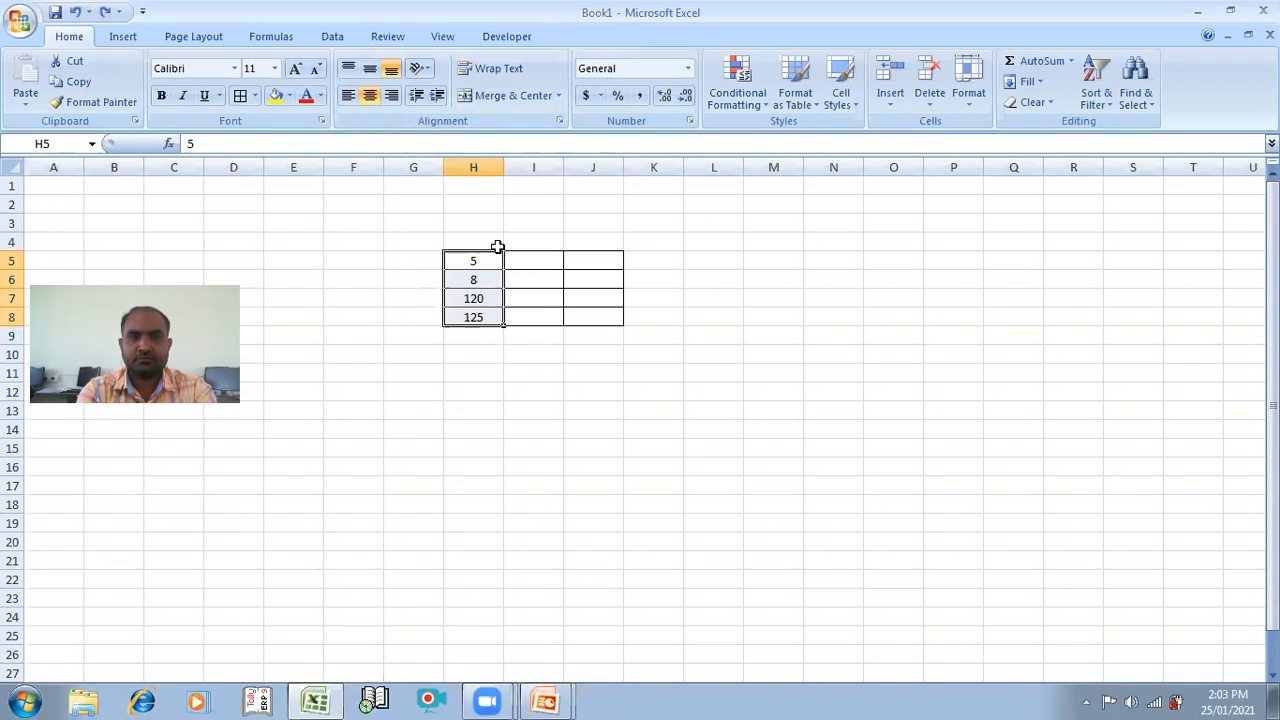
key(ctrl+c)
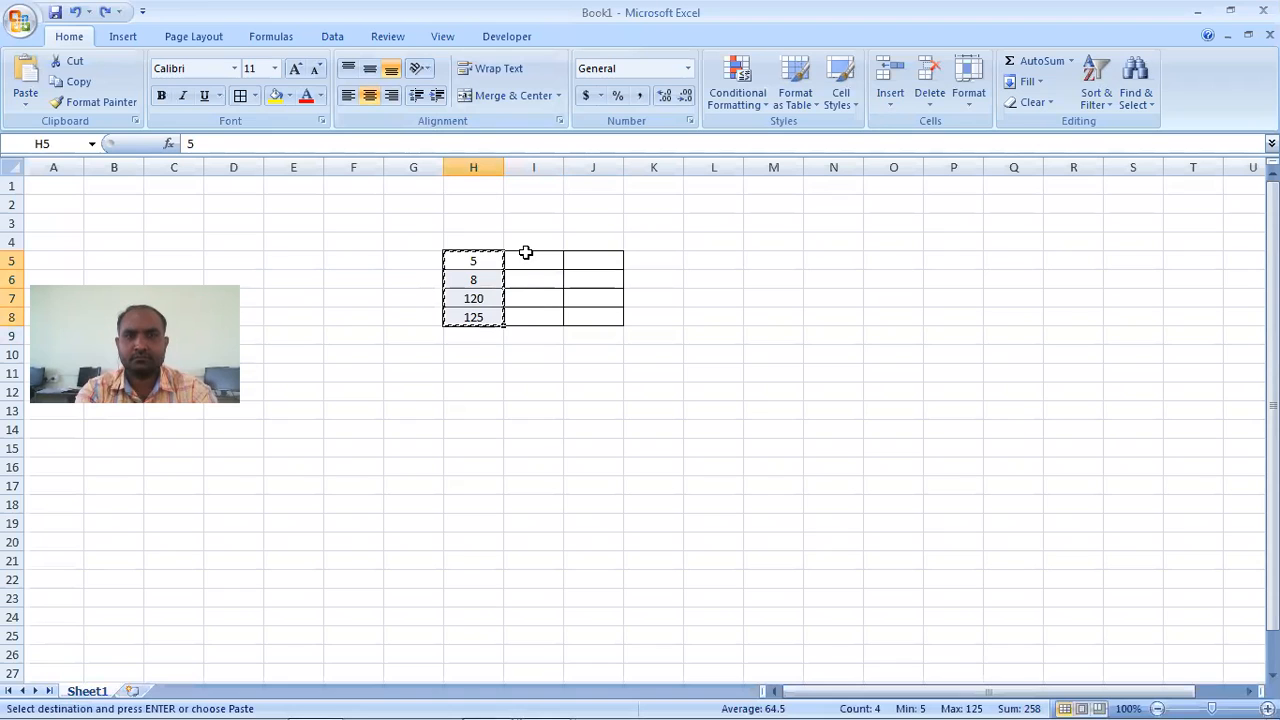
key(Right)
key(ctrl+v)
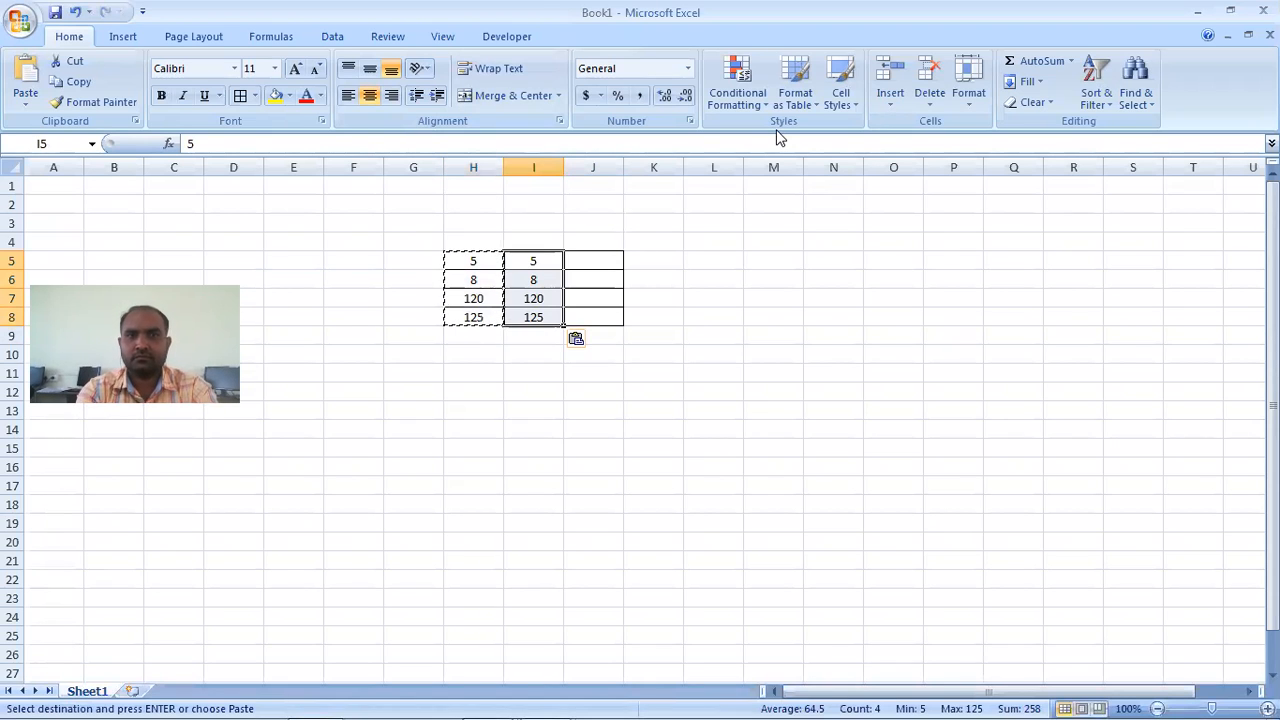
- Replace the values in H5:H8 with the serial numbers 1, 2, 3 and 4
click(485, 257)
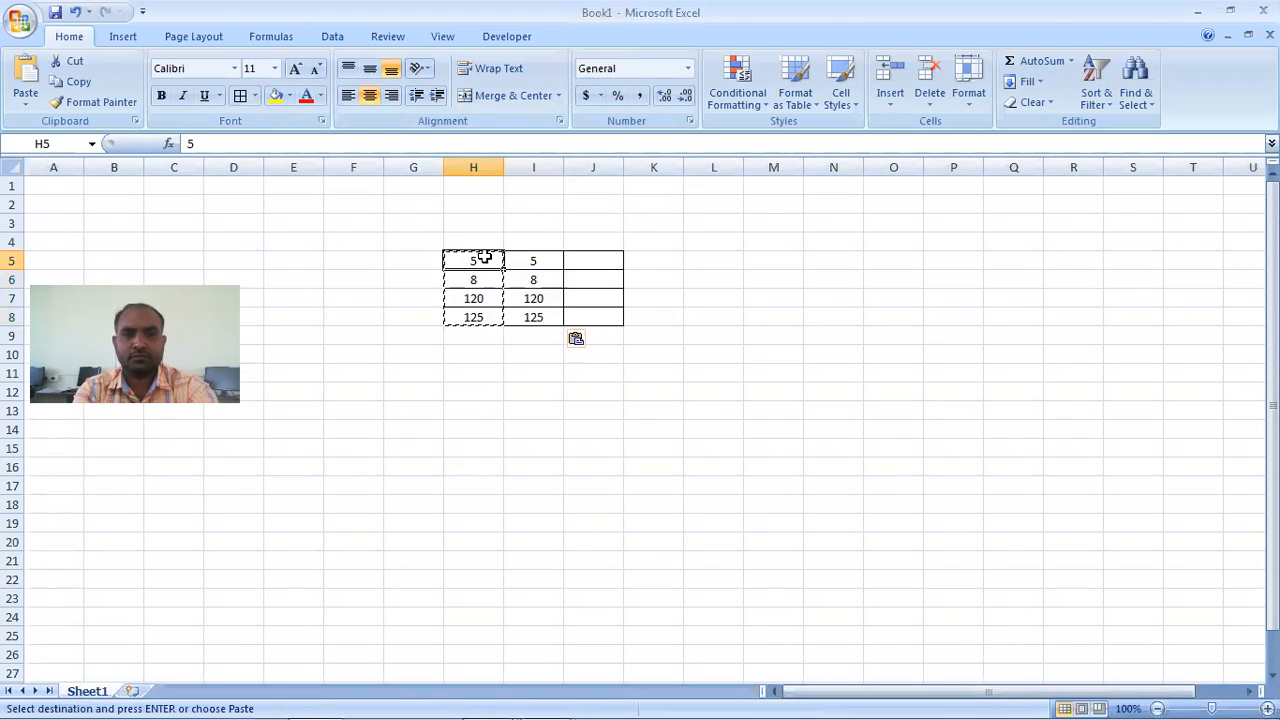
key(Escape)
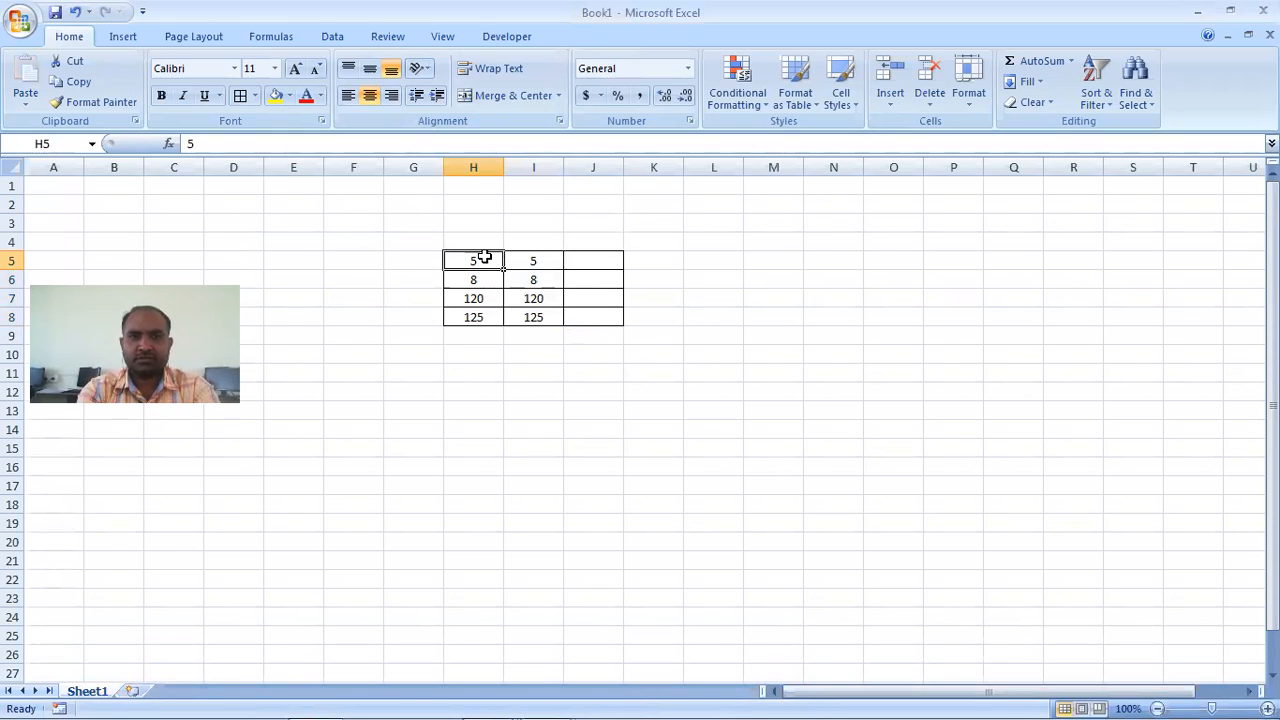
text(1)
key(Return)
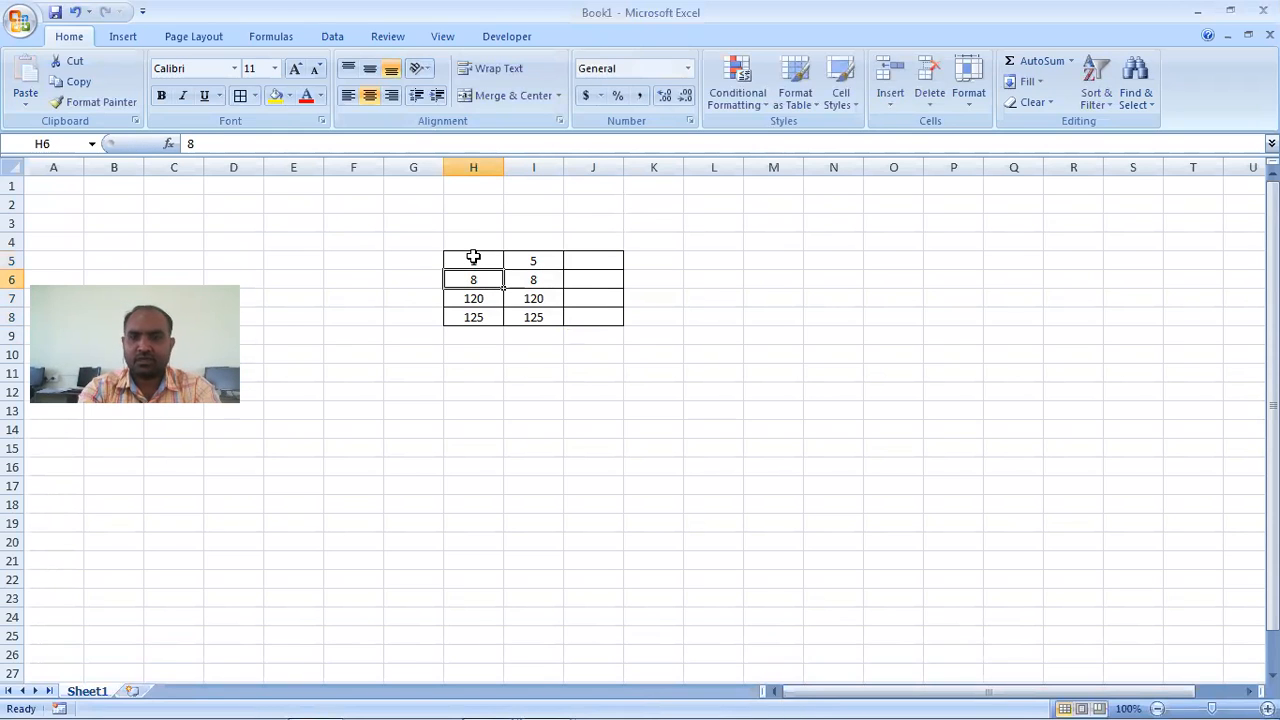
text(2)
key(Return)
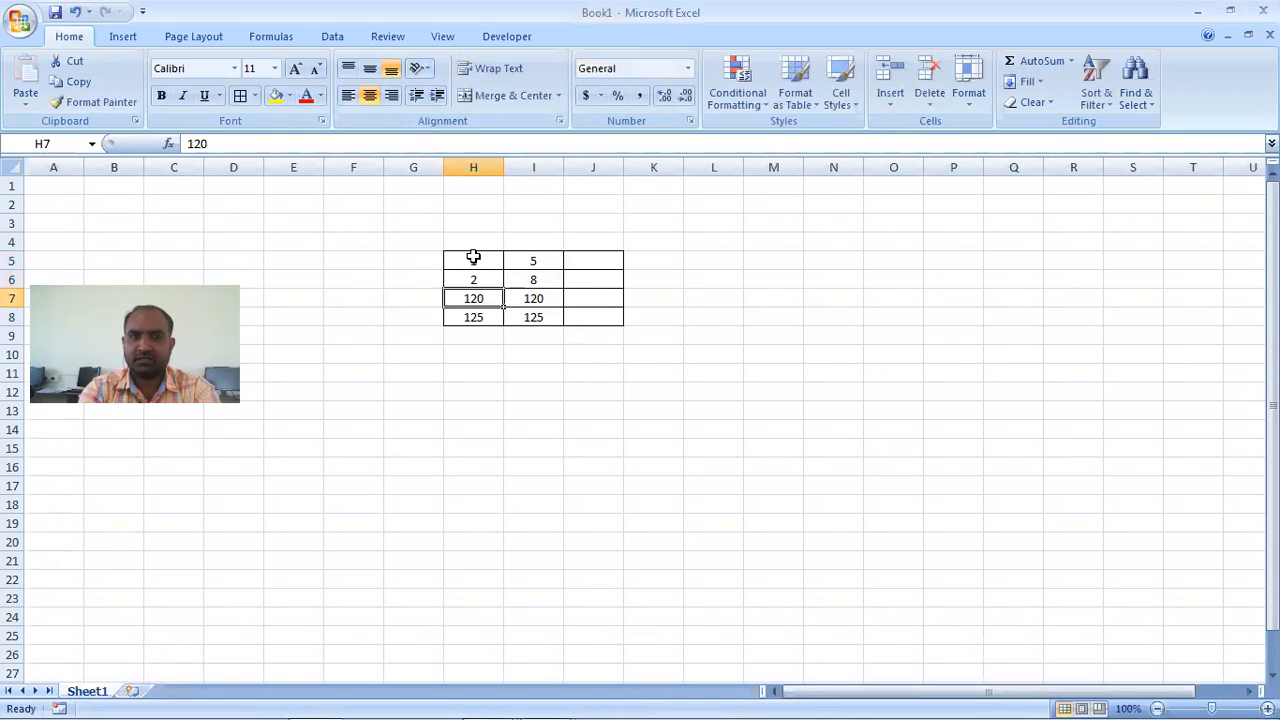
text(3)
key(Return)
text(4)
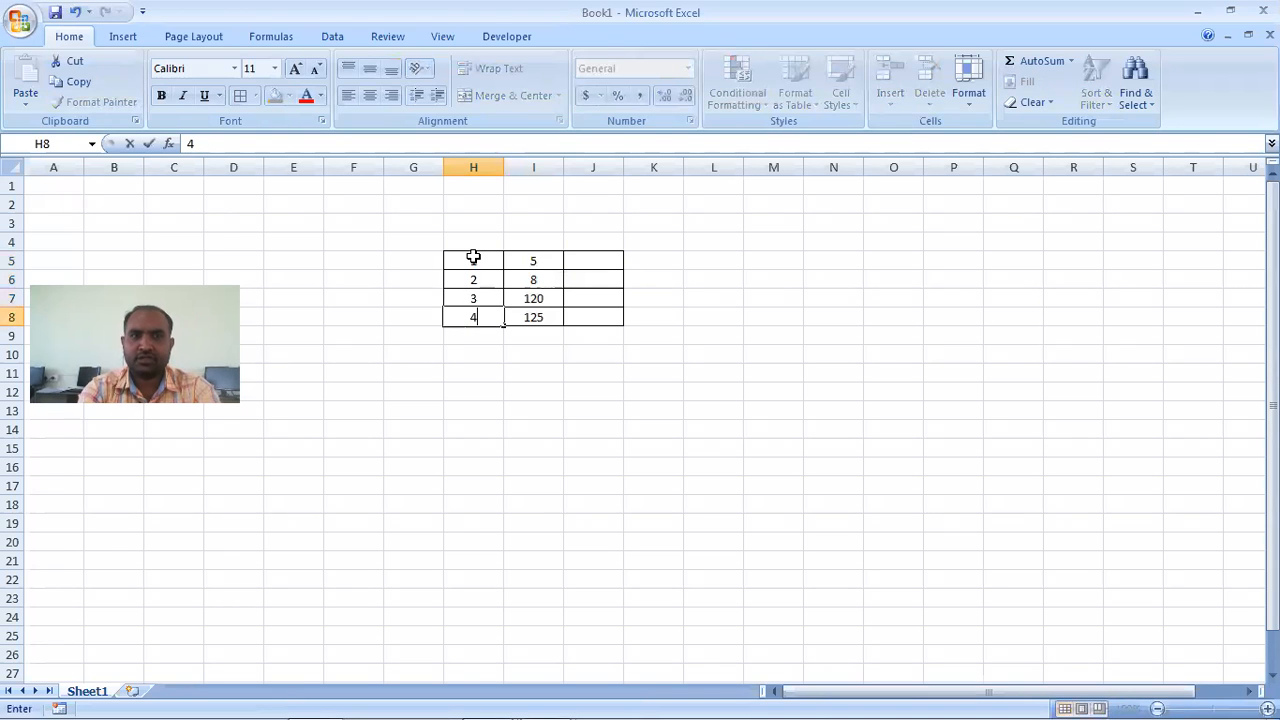
click(600, 372)
- Extend the table with all borders on the empty range H9:J12
drag(498, 333, 604, 389)
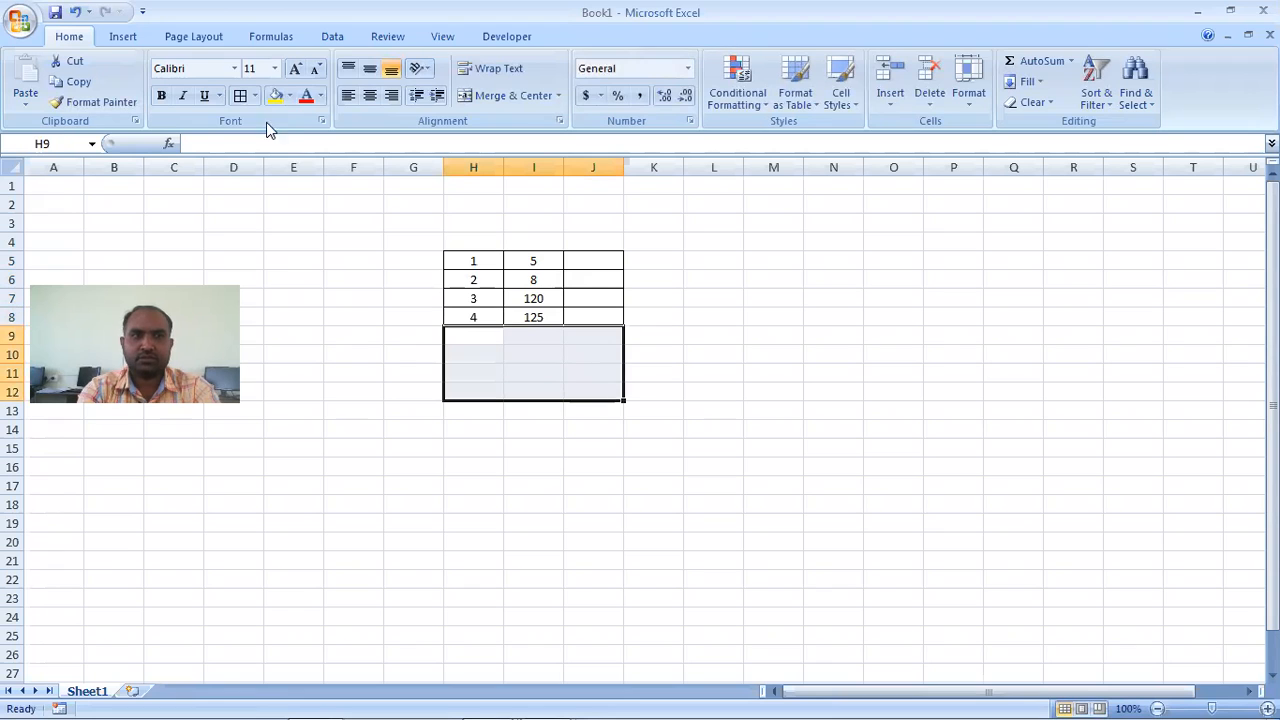
click(240, 95)
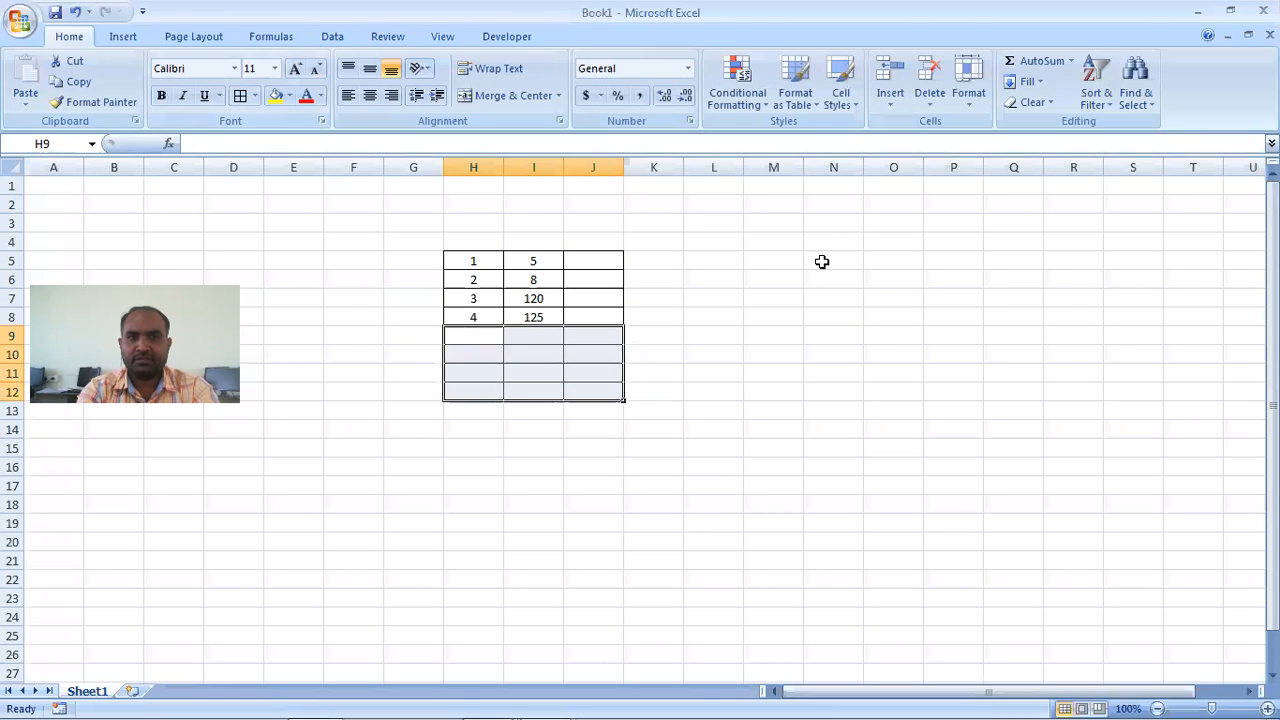
click(821, 261)
- Increase the font size of H5:J8 to 26 and widen columns H and I
drag(465, 262, 572, 321)
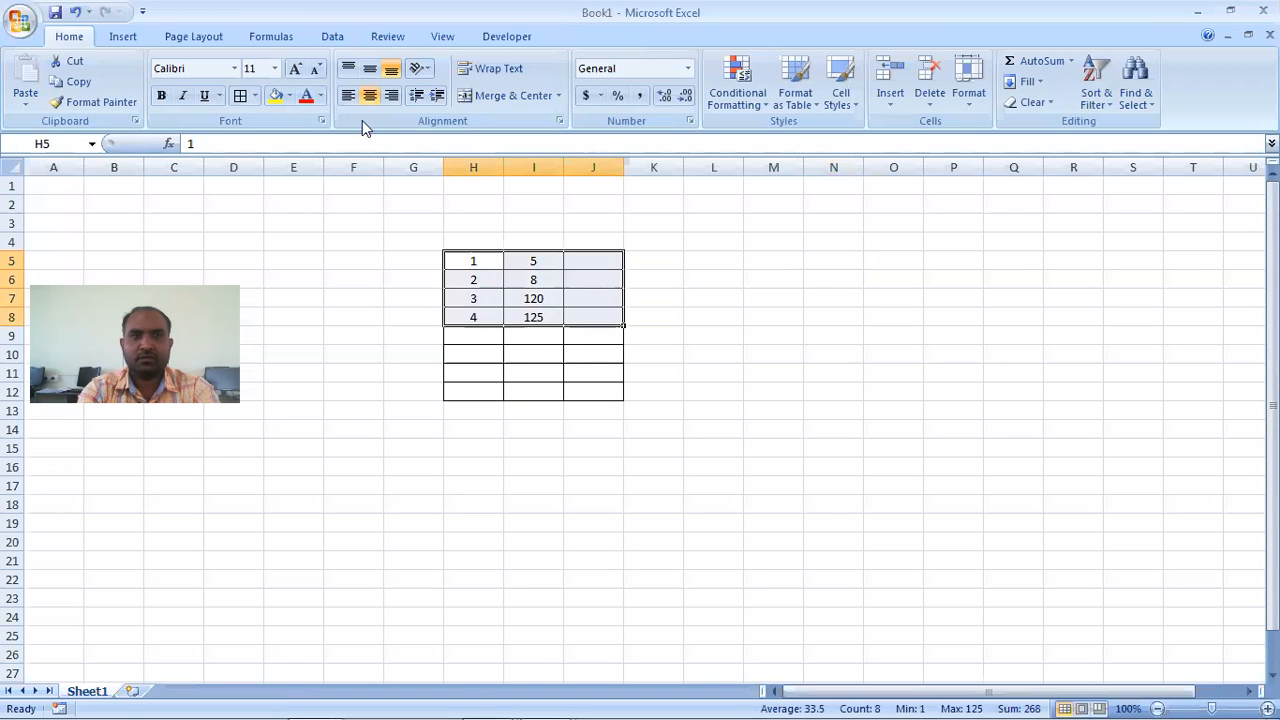
click(294, 70)
click(294, 70)
click(294, 70)
click(294, 70)
click(294, 70)
click(295, 72)
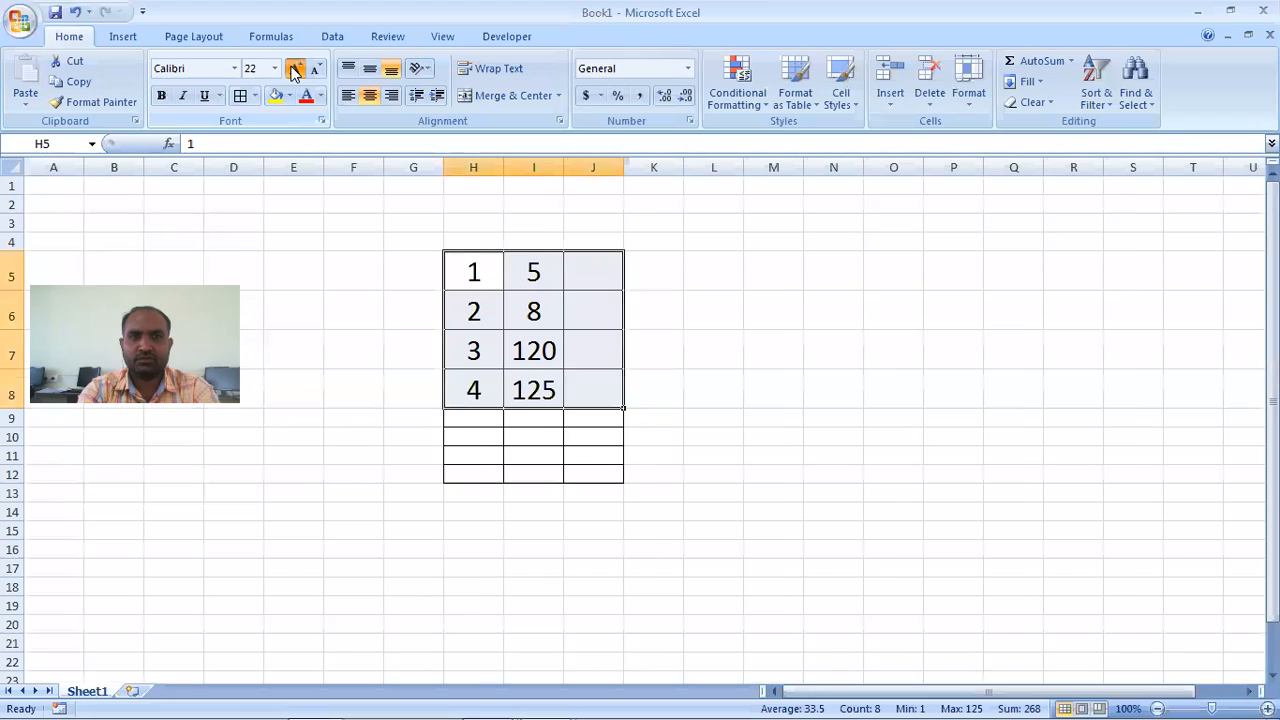
click(295, 70)
click(295, 70)
drag(508, 169, 605, 167)
click(921, 297)
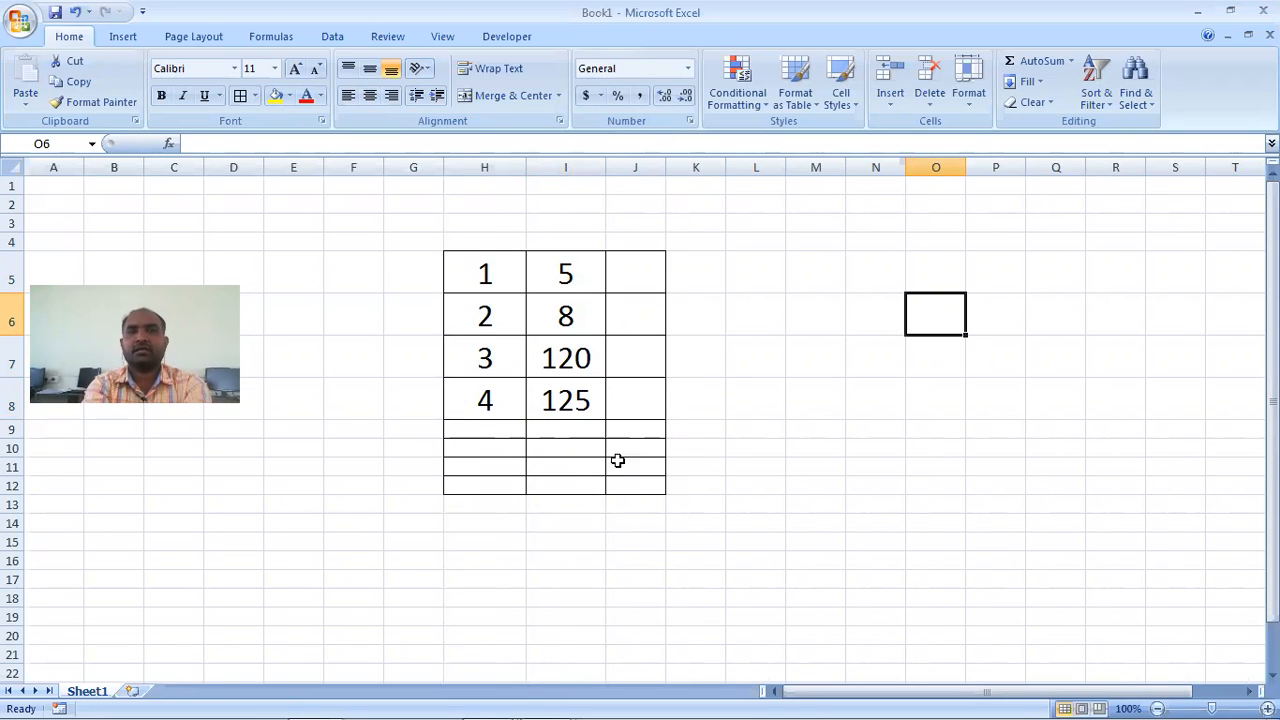
click(758, 472)
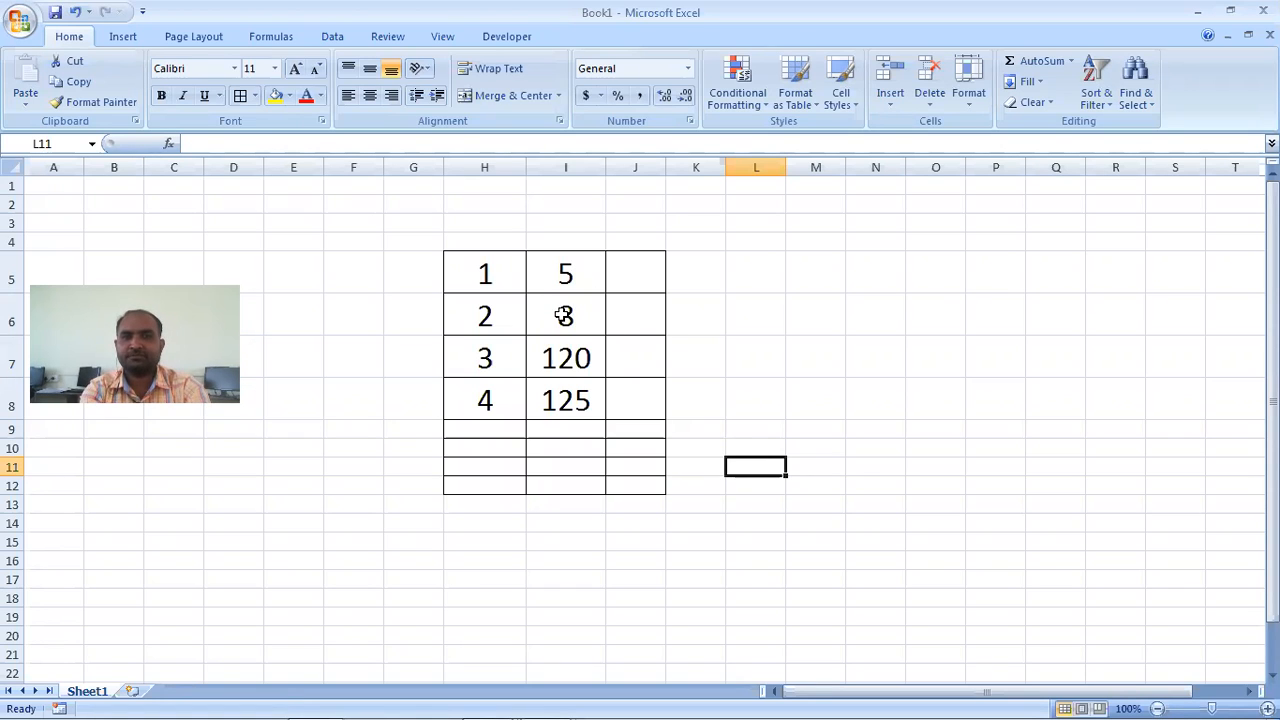
- Insert a blank cell at I6 with the Shift cells down option
click(565, 316)
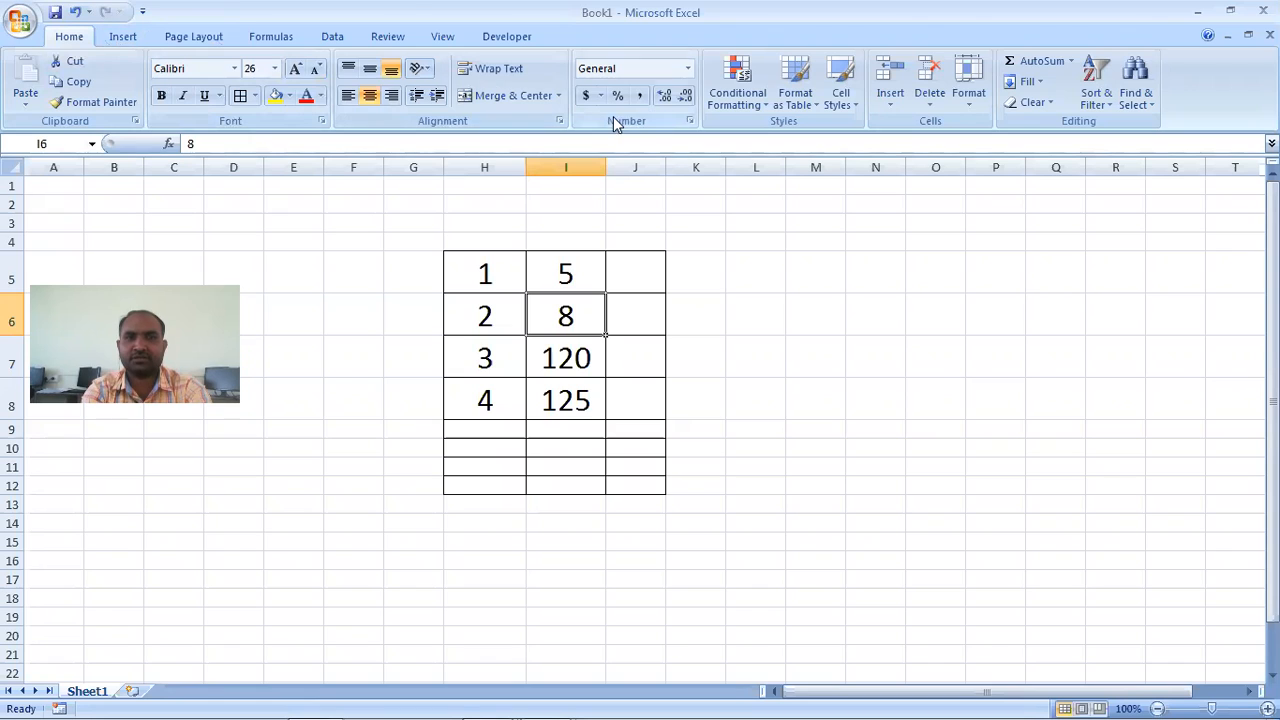
click(891, 110)
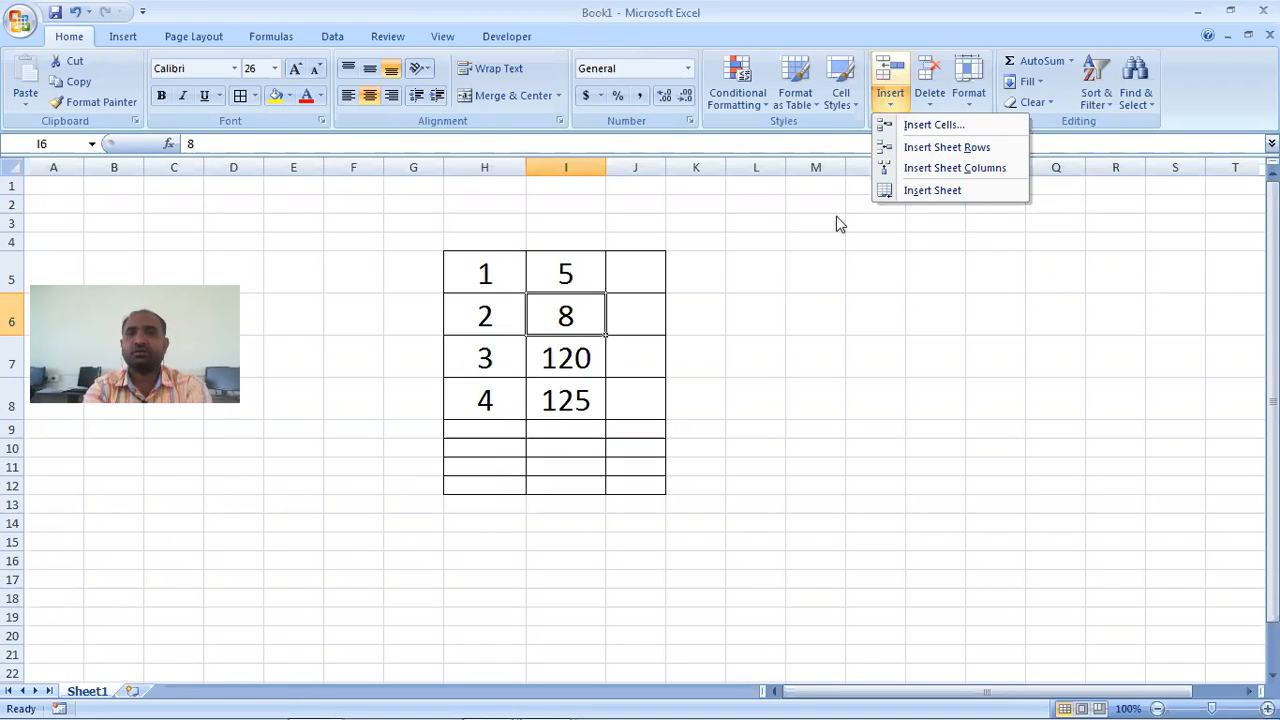
click(934, 125)
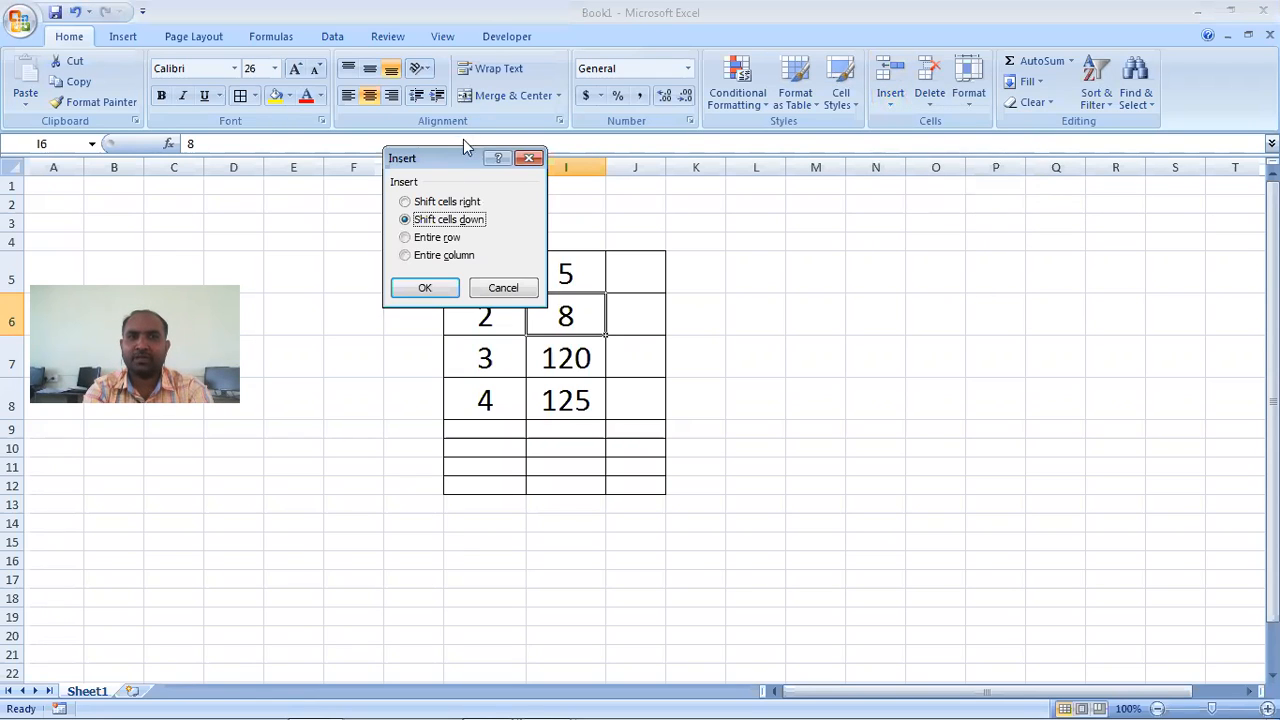
drag(452, 154, 838, 237)
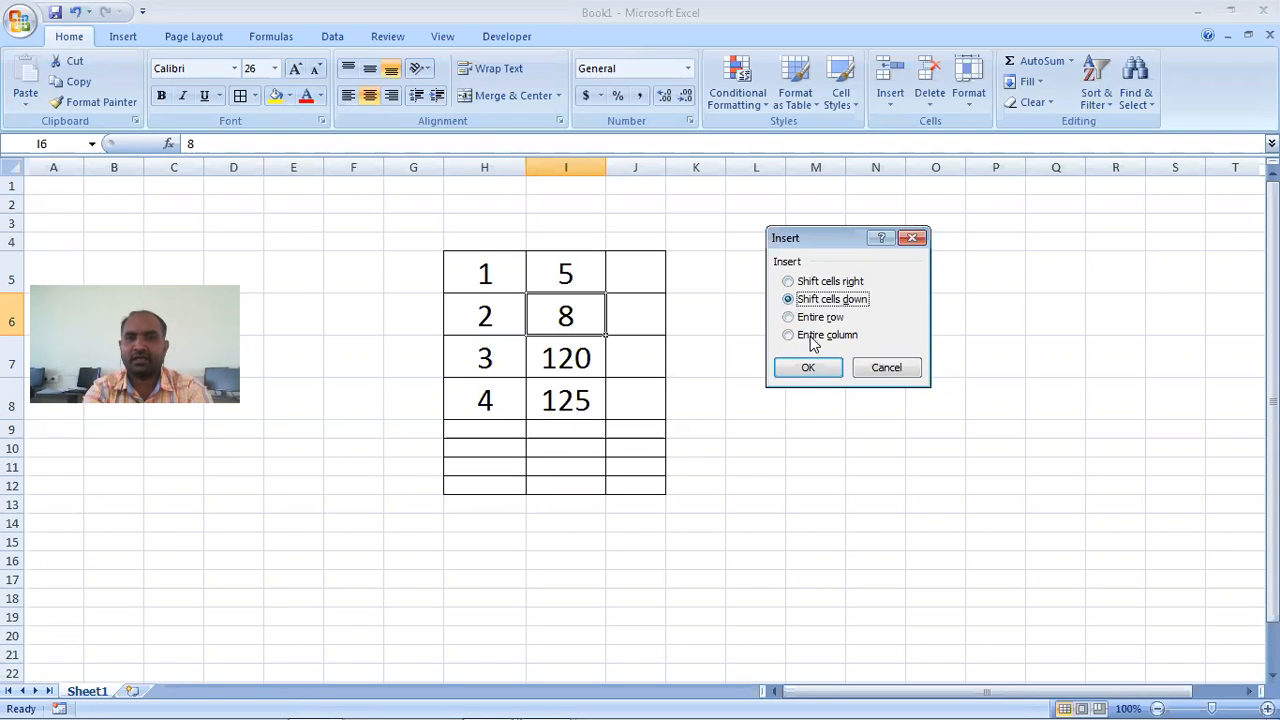
click(810, 367)
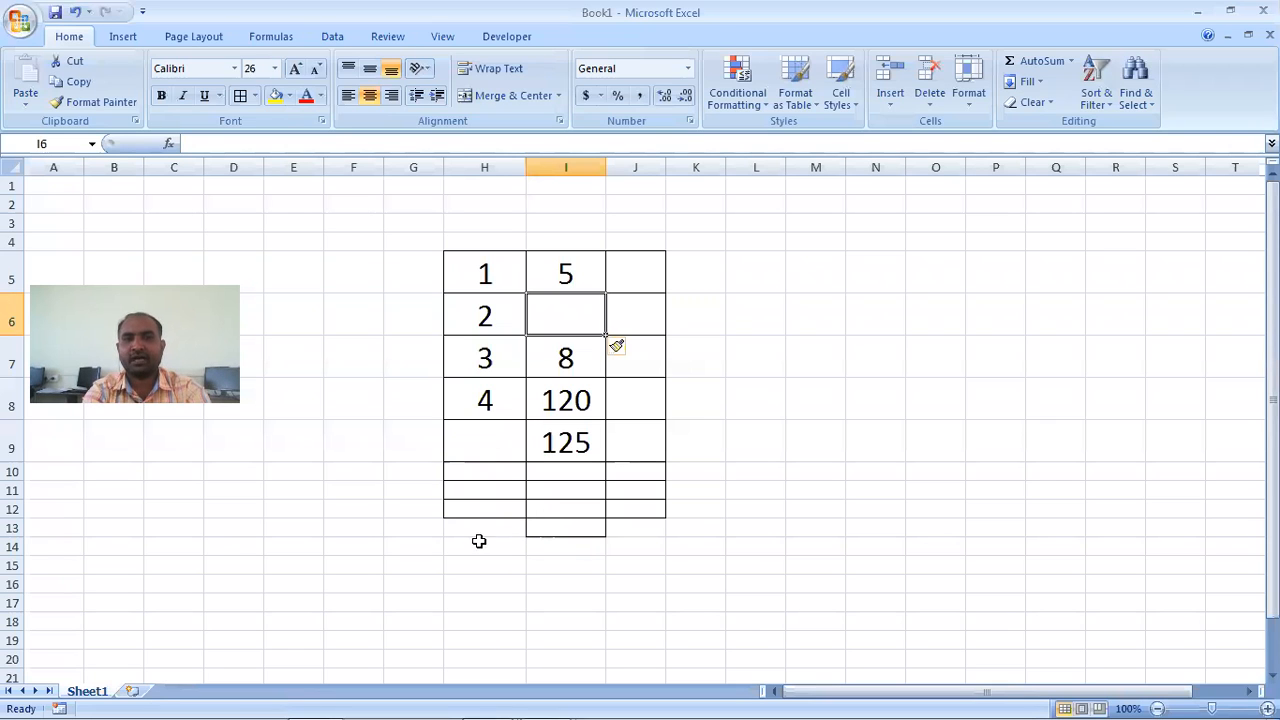
drag(469, 533, 620, 540)
click(620, 538)
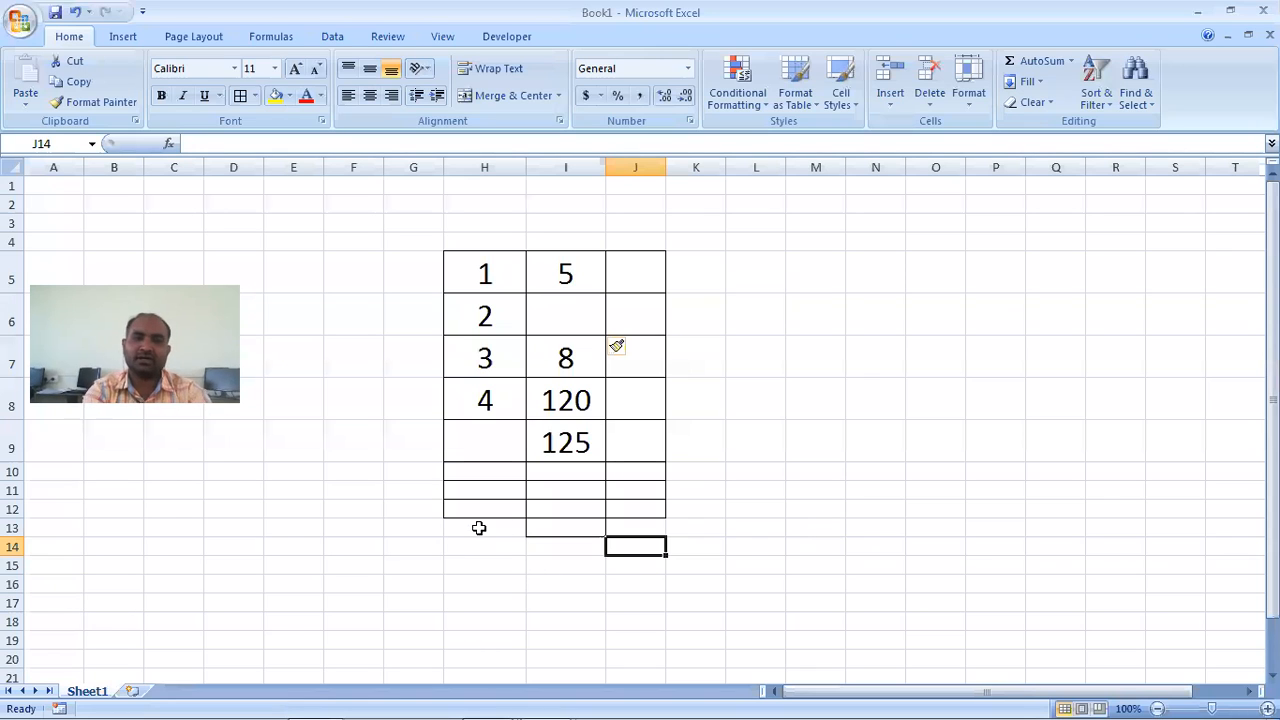
drag(488, 535, 652, 530)
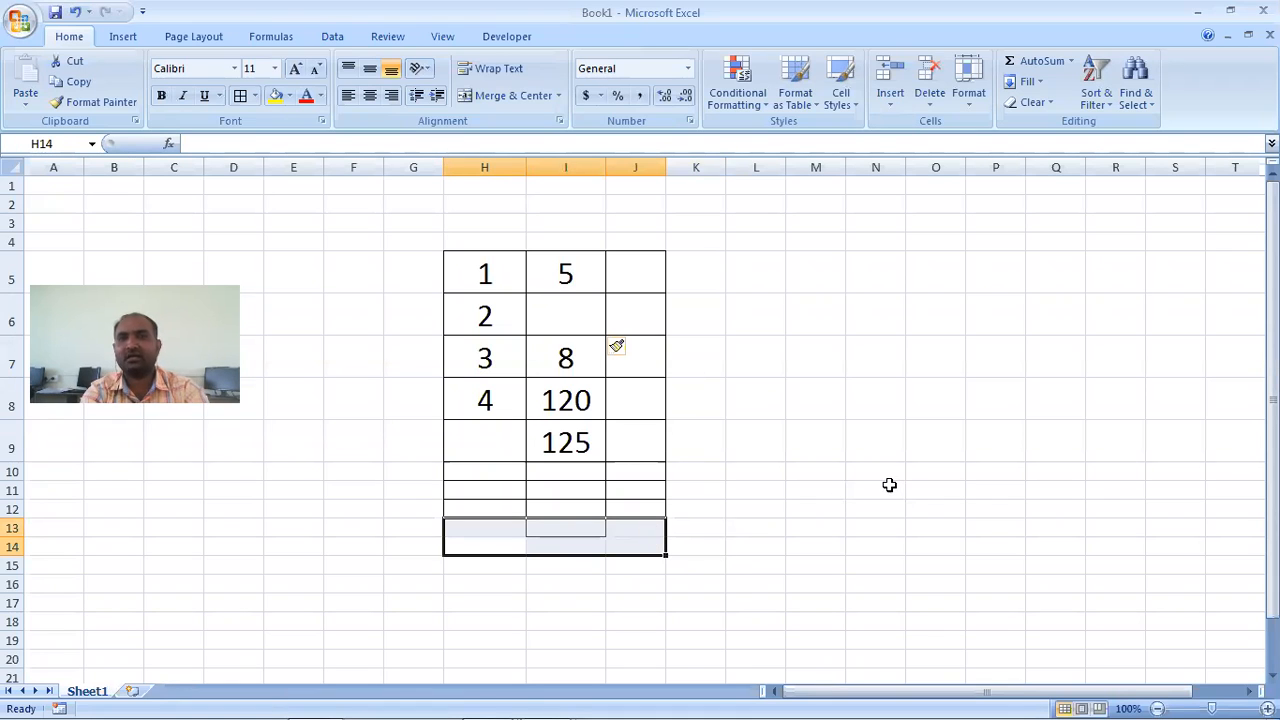
click(995, 469)
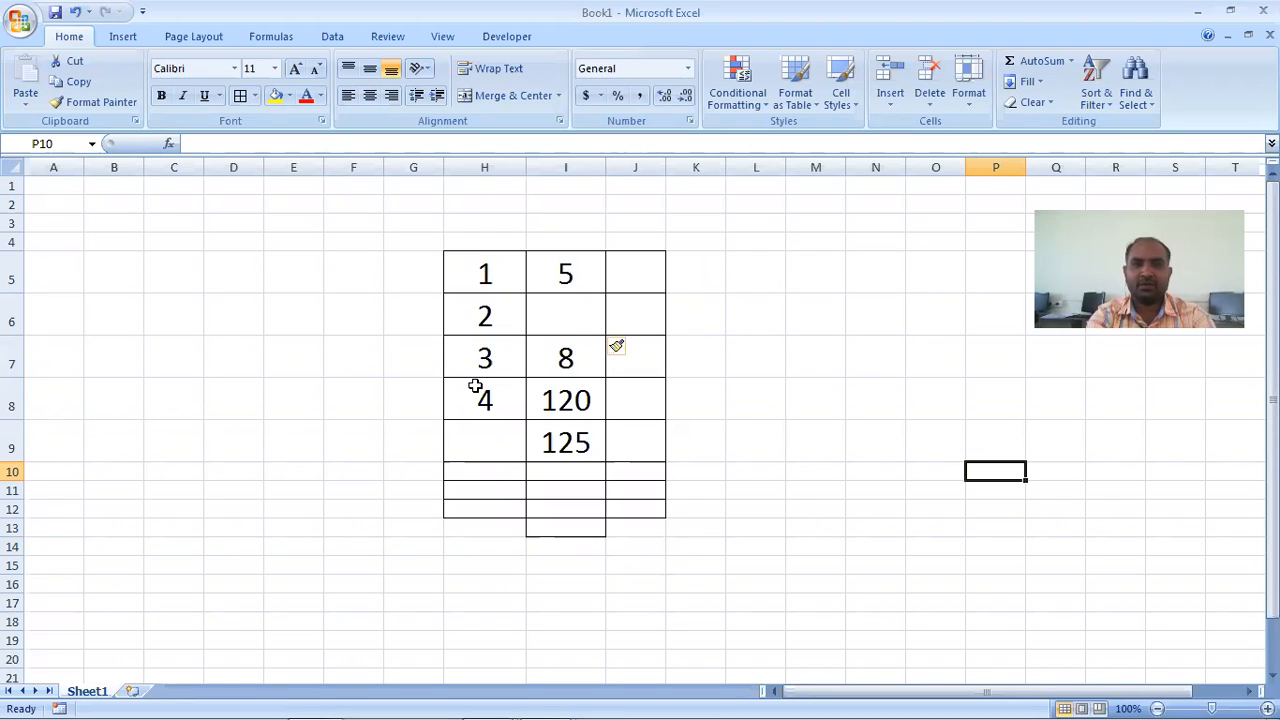
- Try entering 5 in cell H9 as the next serial number
double_click(486, 436)
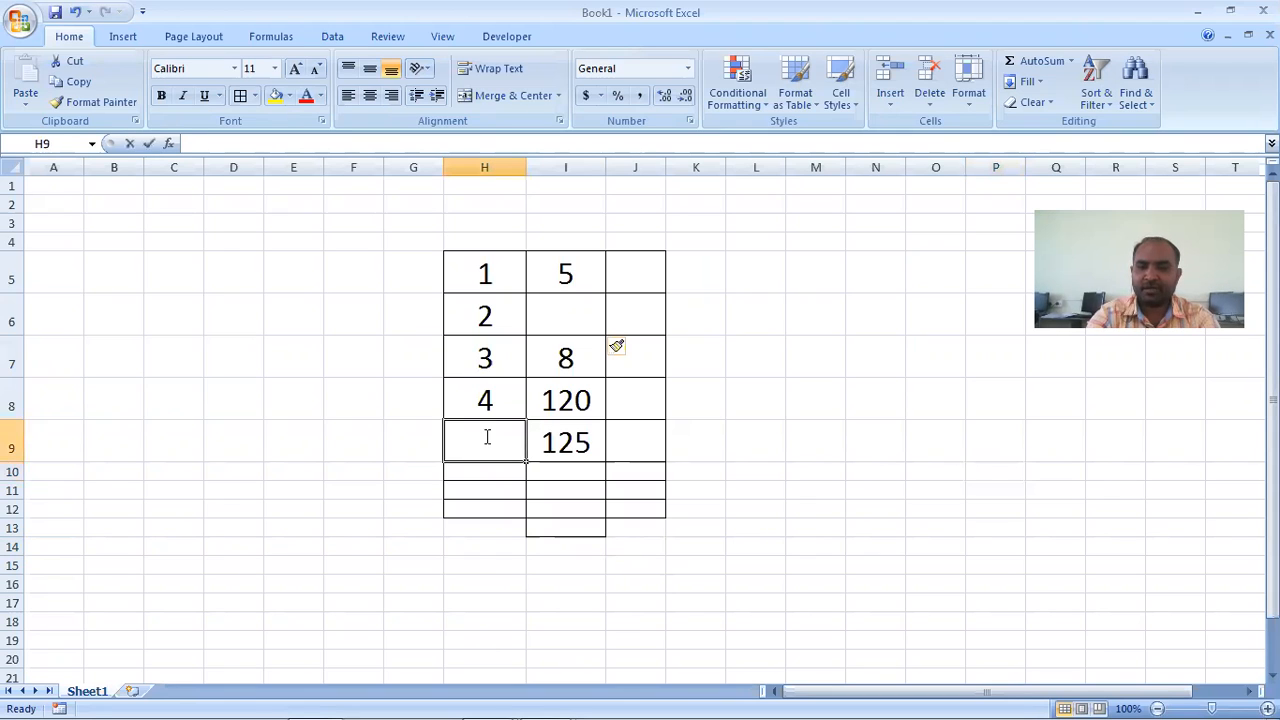
text(5)
key(Return)
click(484, 436)
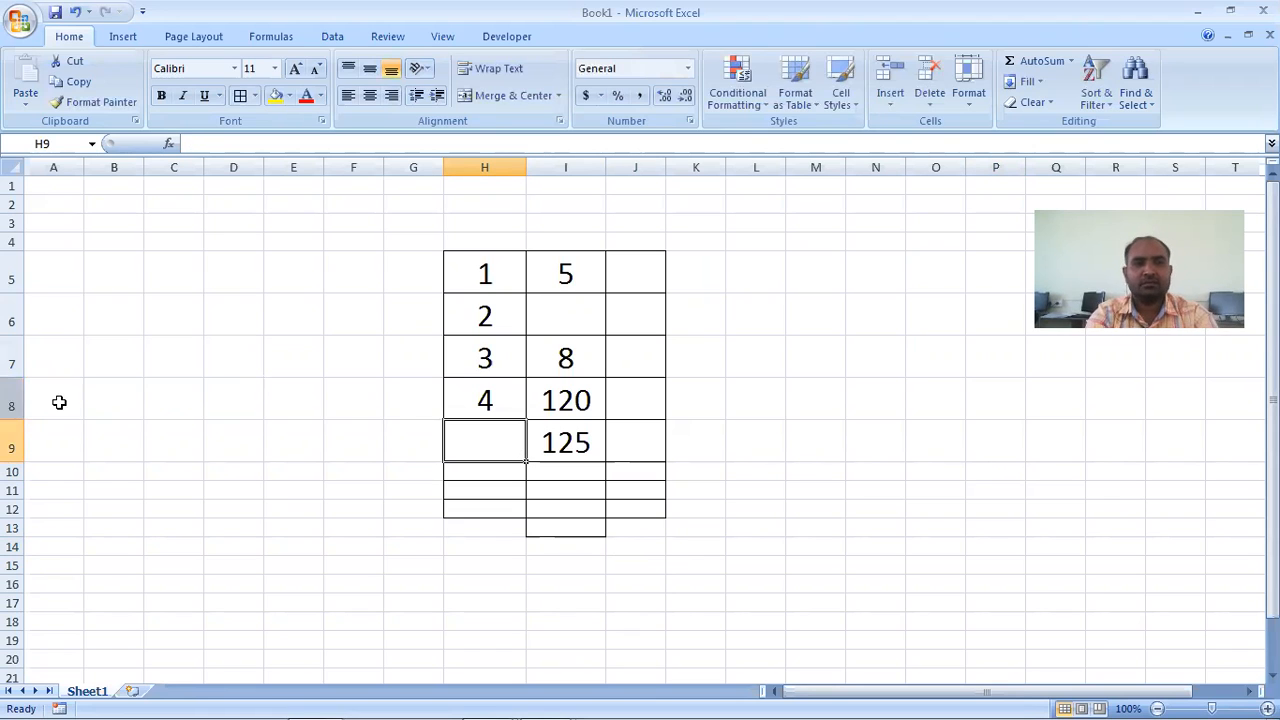
click(14, 391)
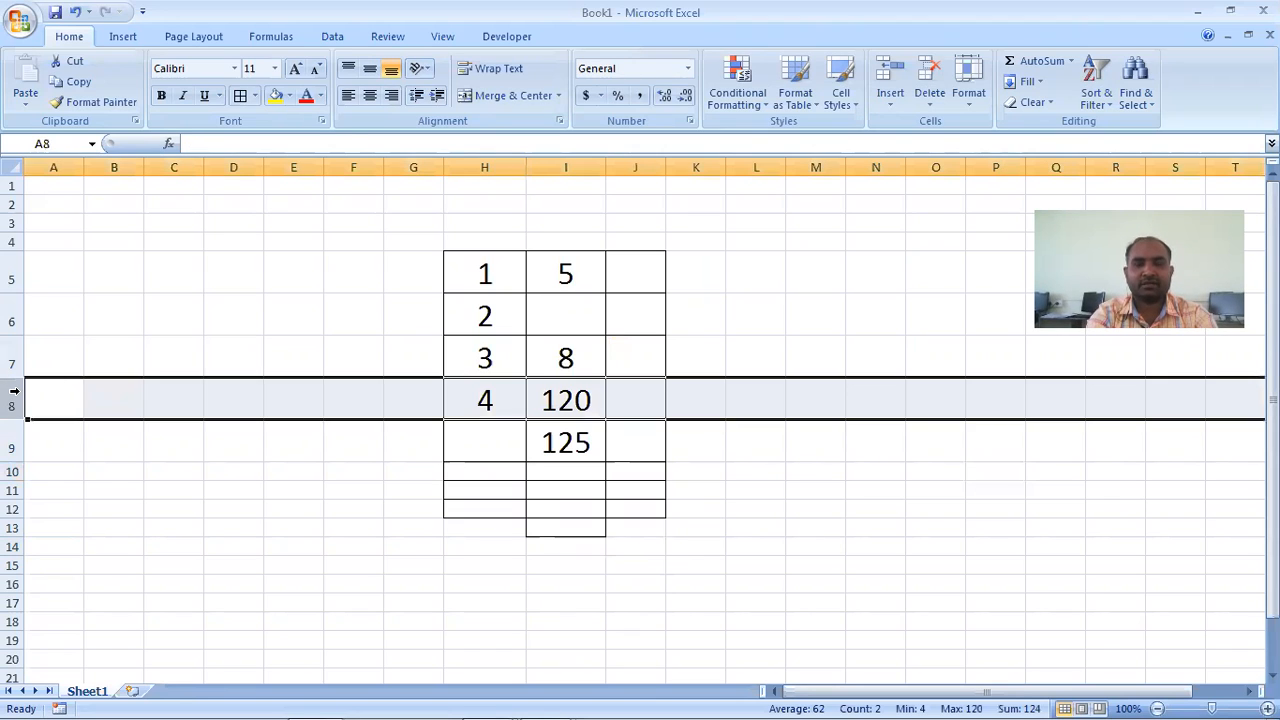
click(447, 468)
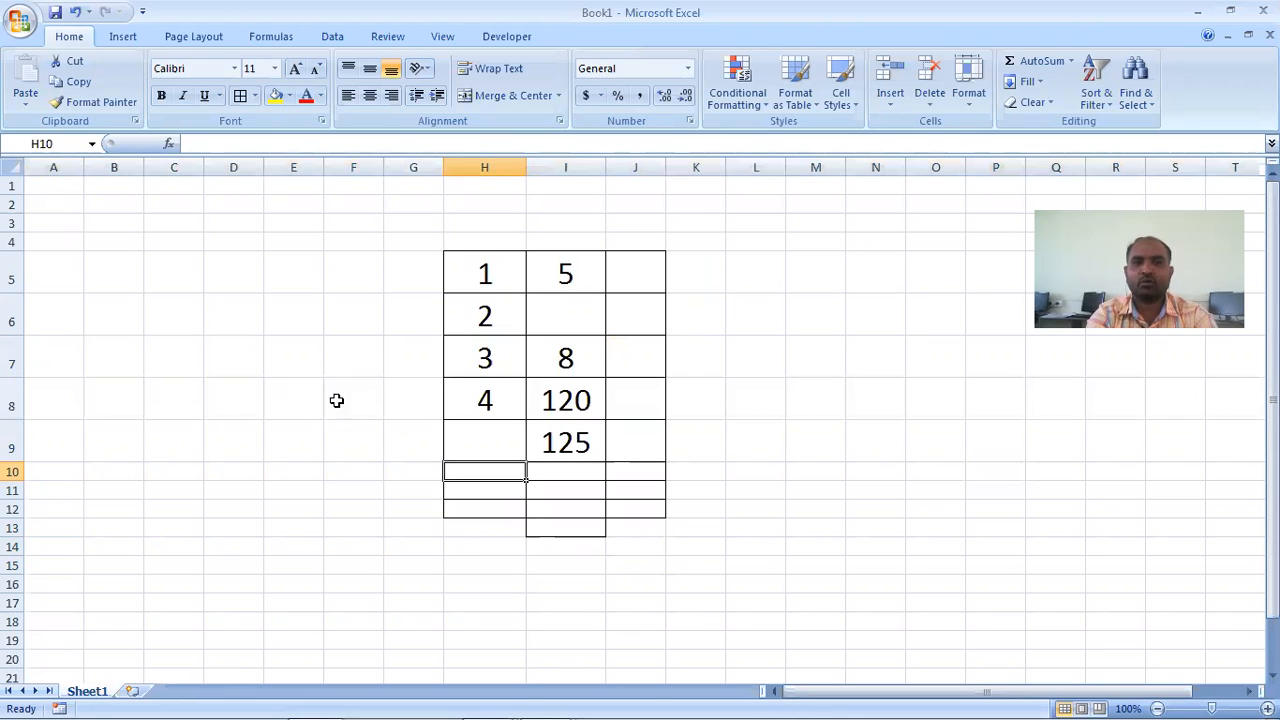
- Try inserting a blank sheet row above row 8, and undo the insertion
click(14, 401)
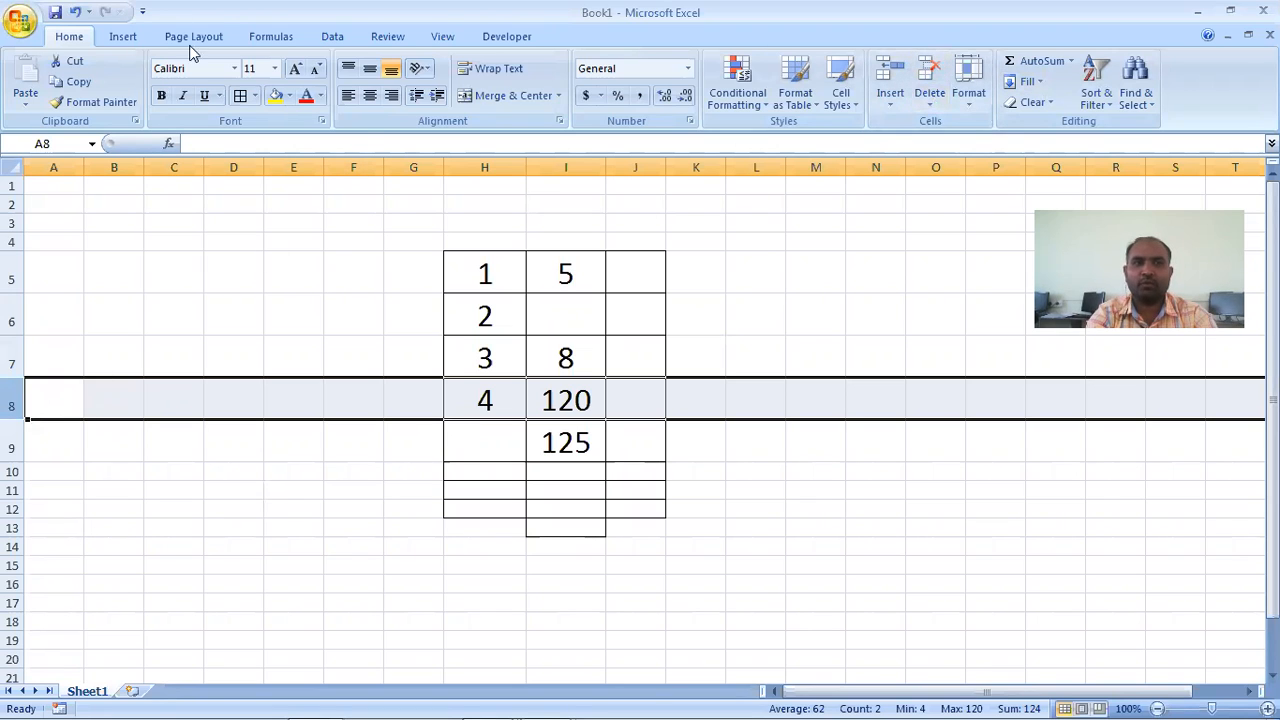
click(890, 106)
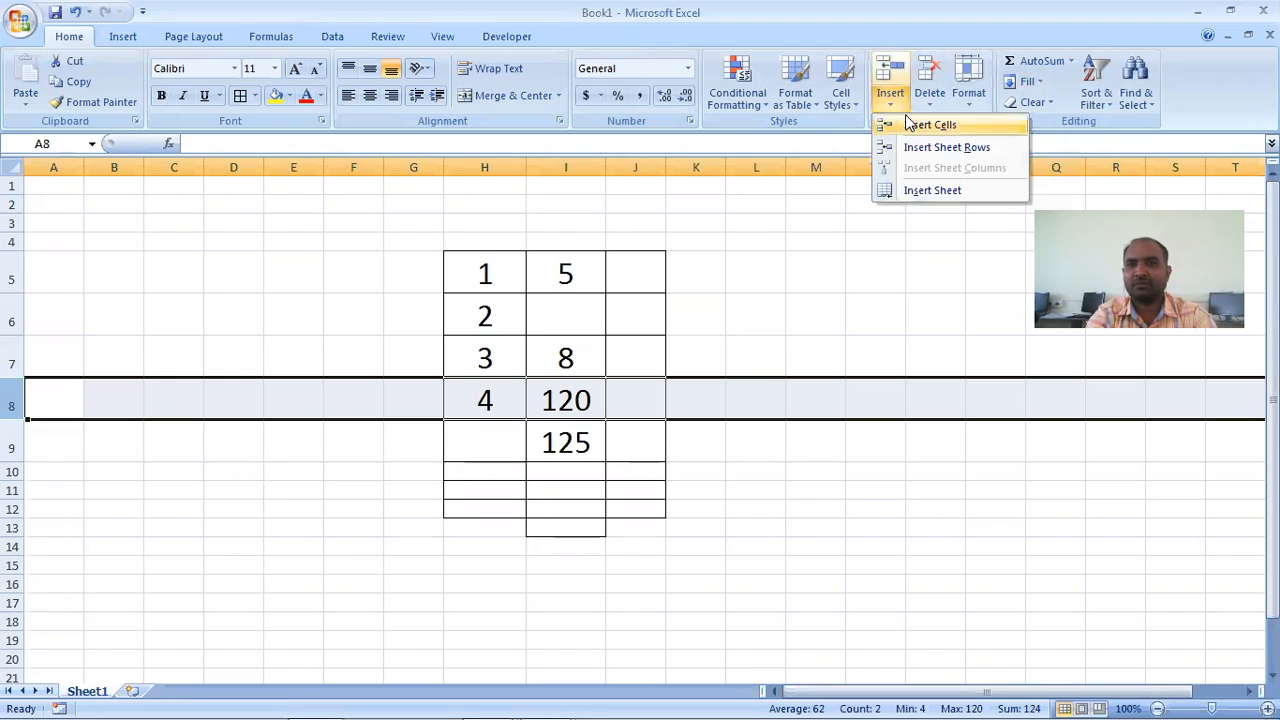
click(943, 150)
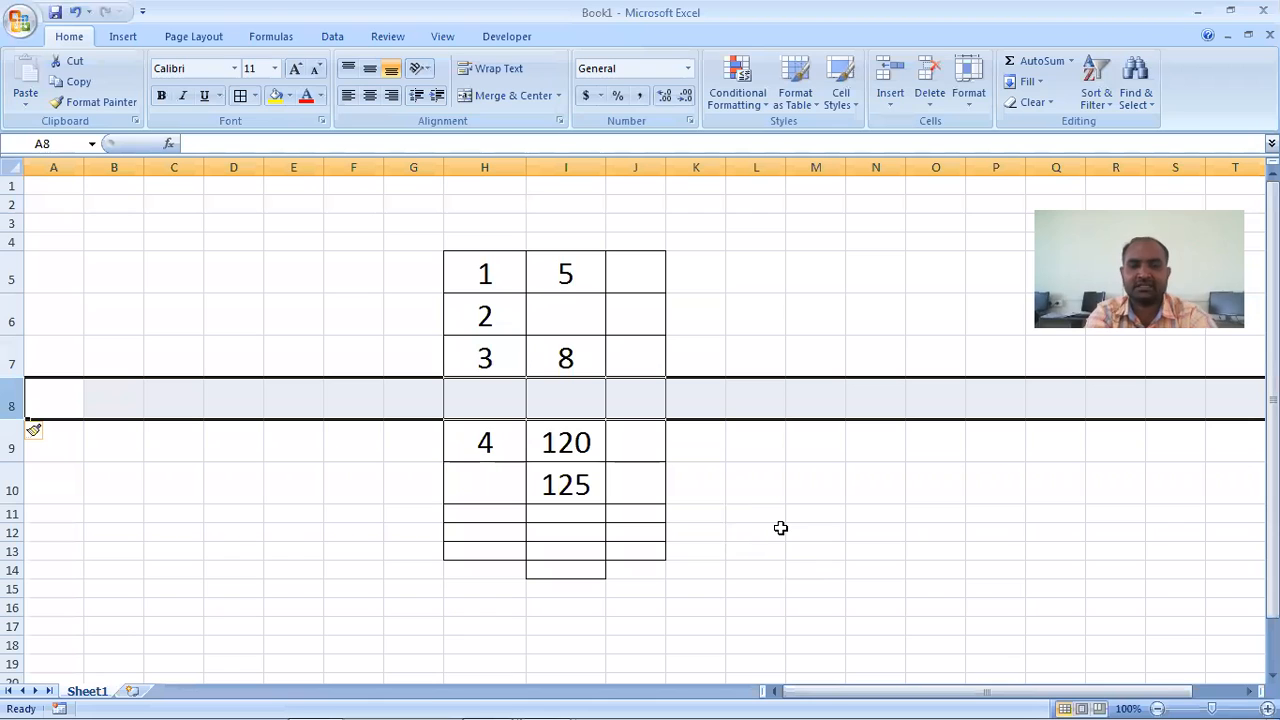
key(ctrl+z)
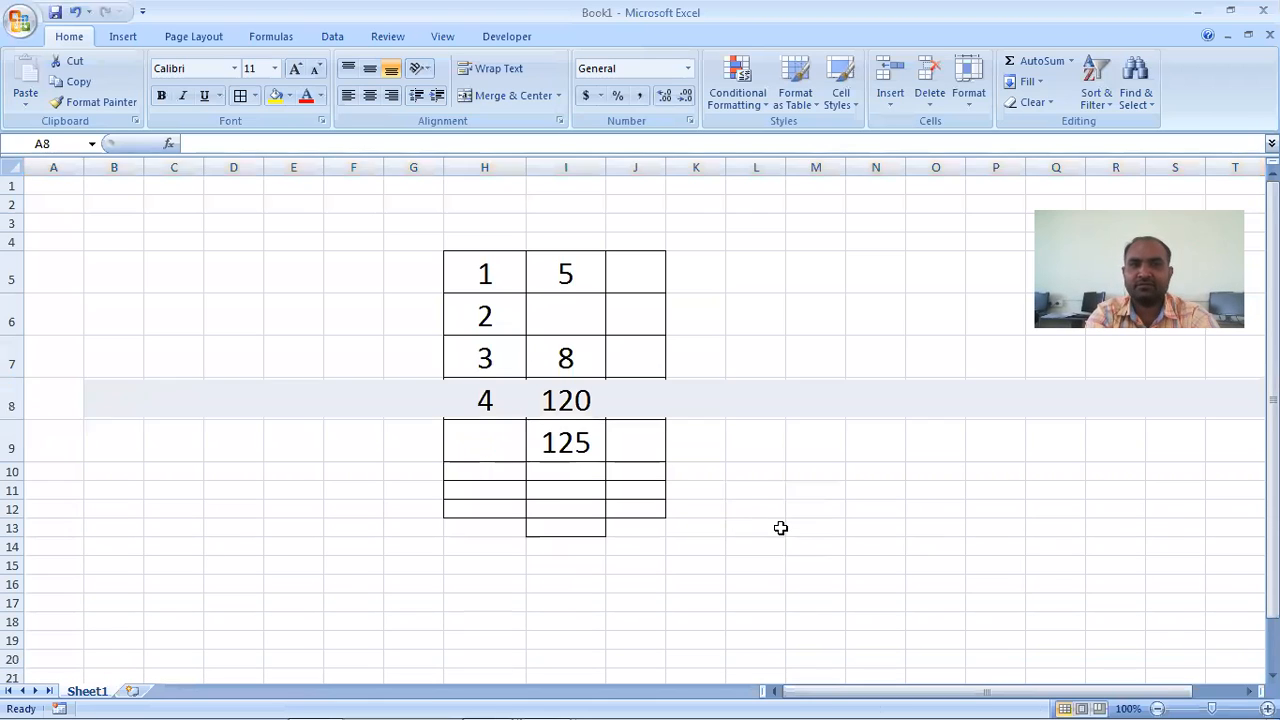
click(500, 530)
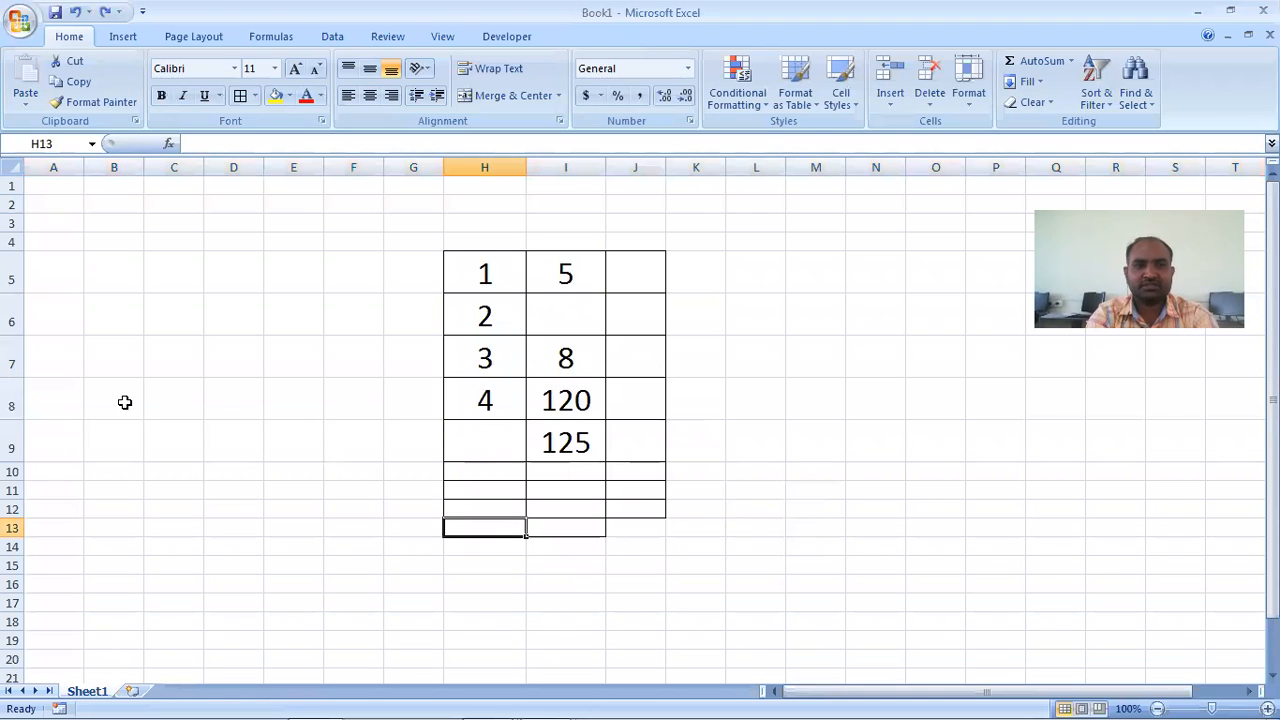
- Insert a blank sheet row between the table rows numbered 3 and 4, using the Insert Sheet Rows option on row 8
click(14, 403)
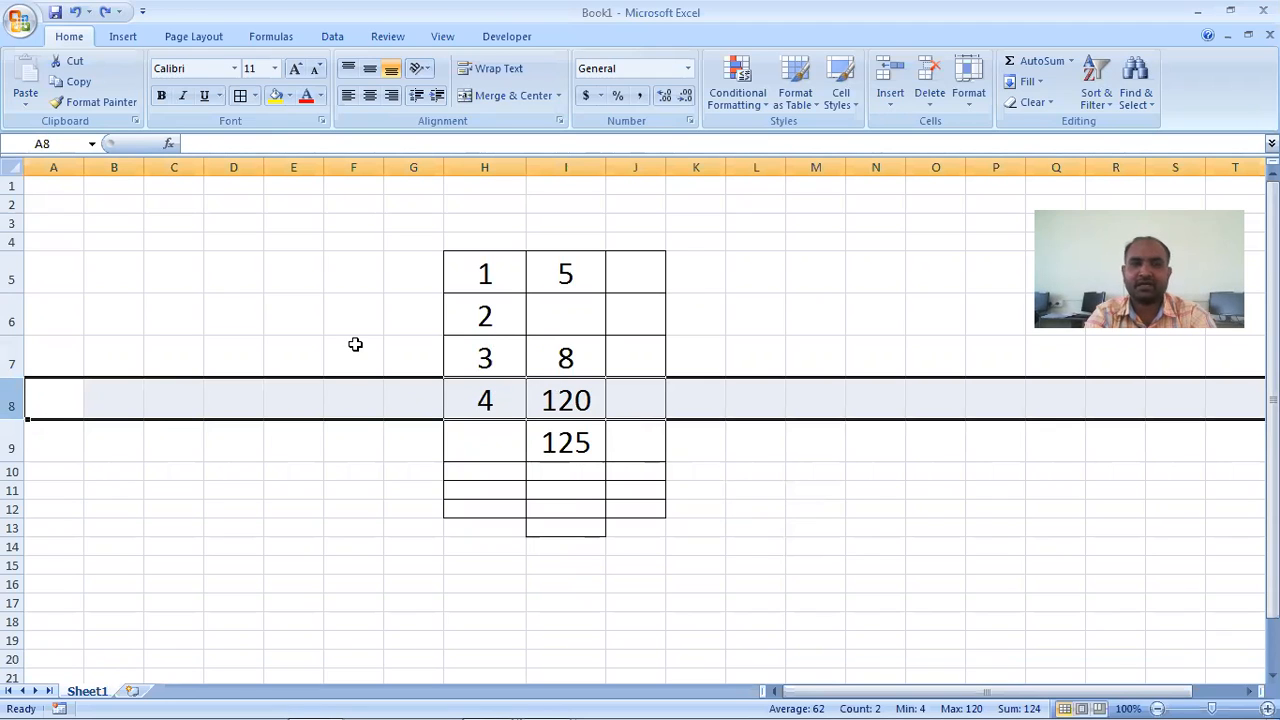
click(890, 104)
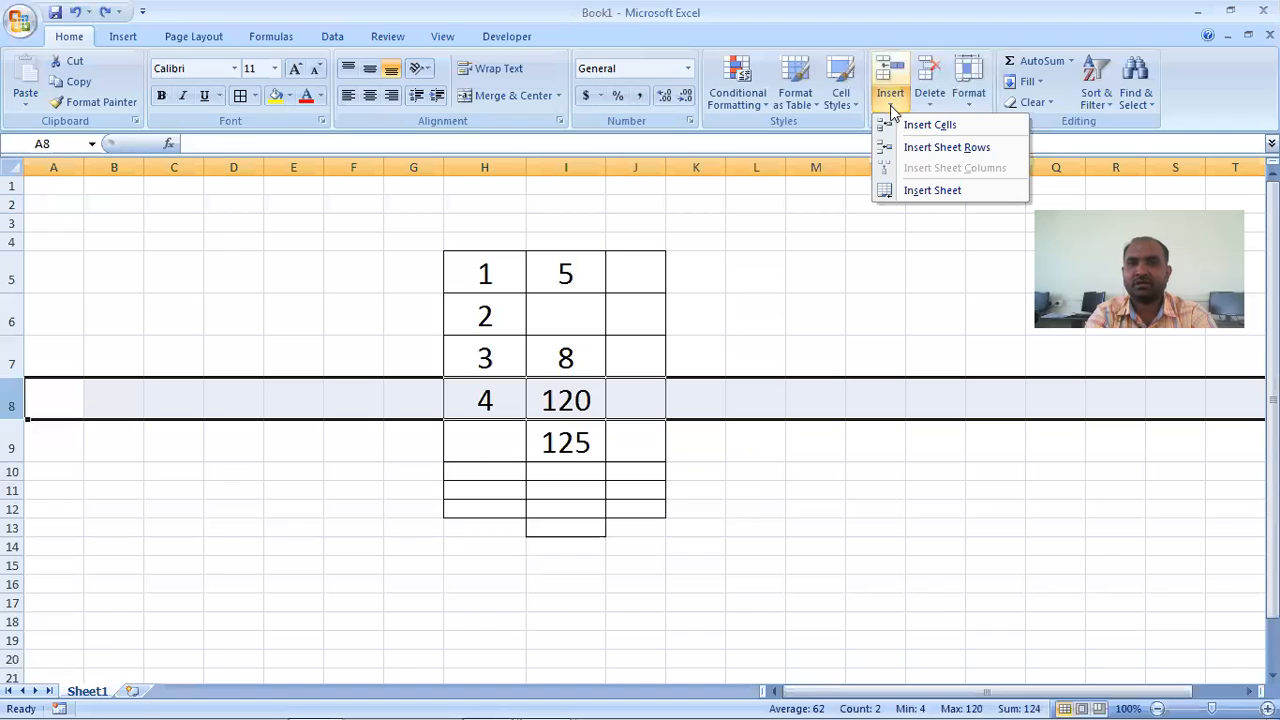
click(922, 149)
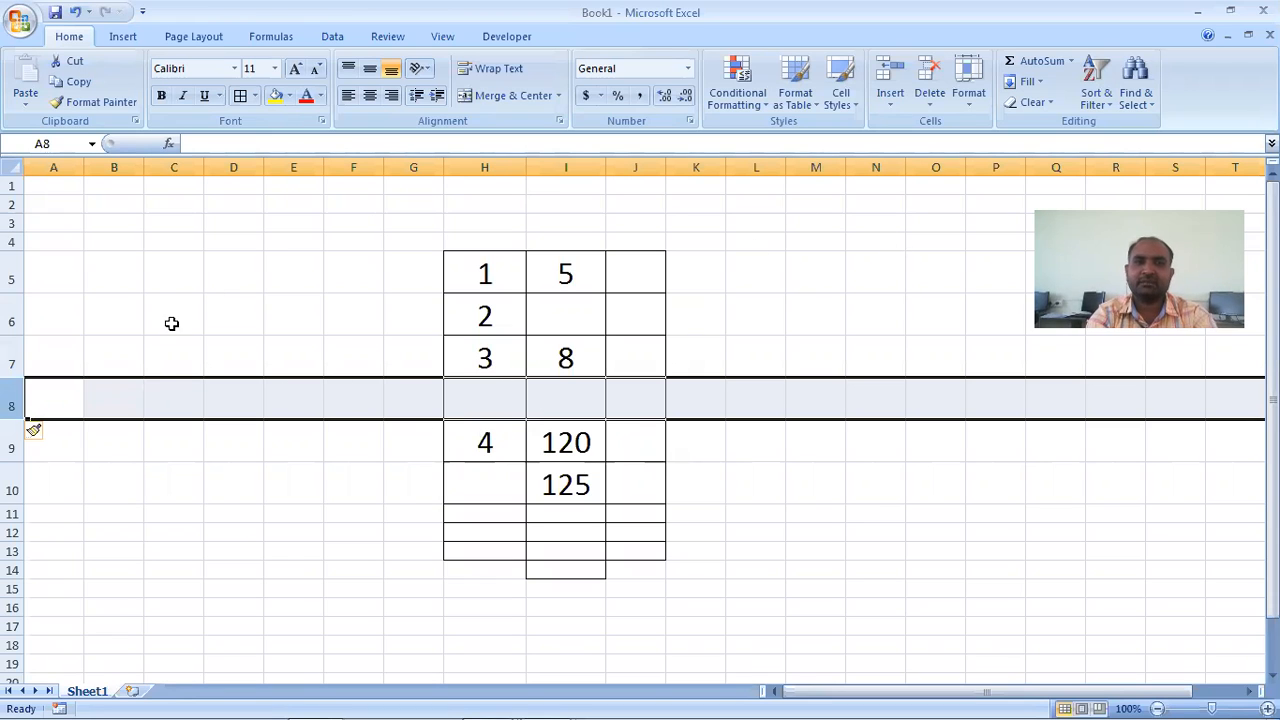
click(660, 308)
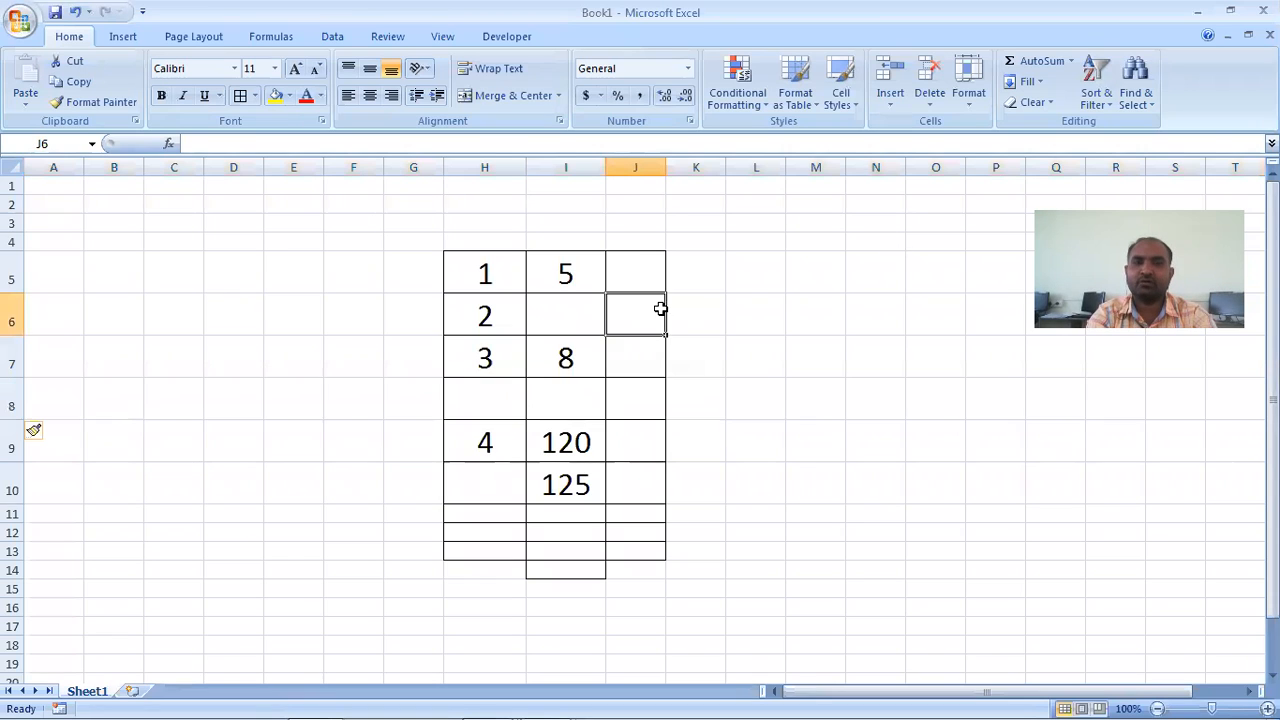
- Insert a blank sheet column at column I, before the values 5, 8, 120 and 125
click(569, 161)
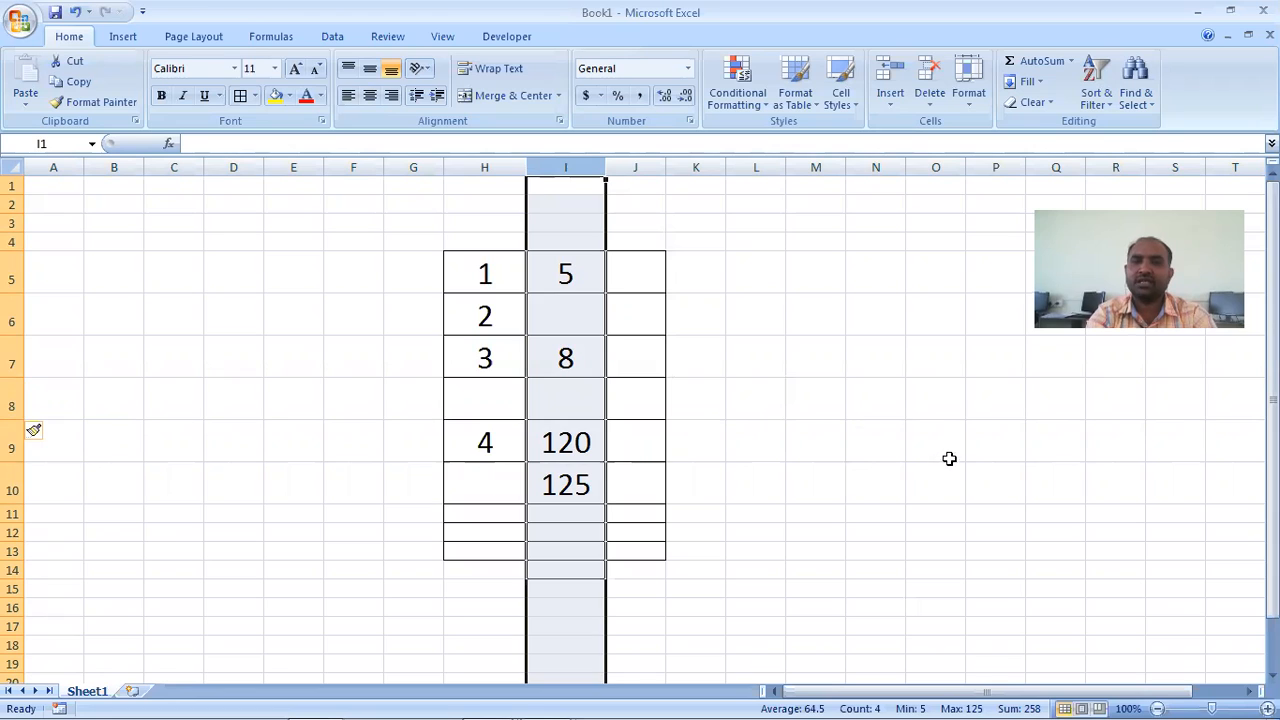
click(901, 401)
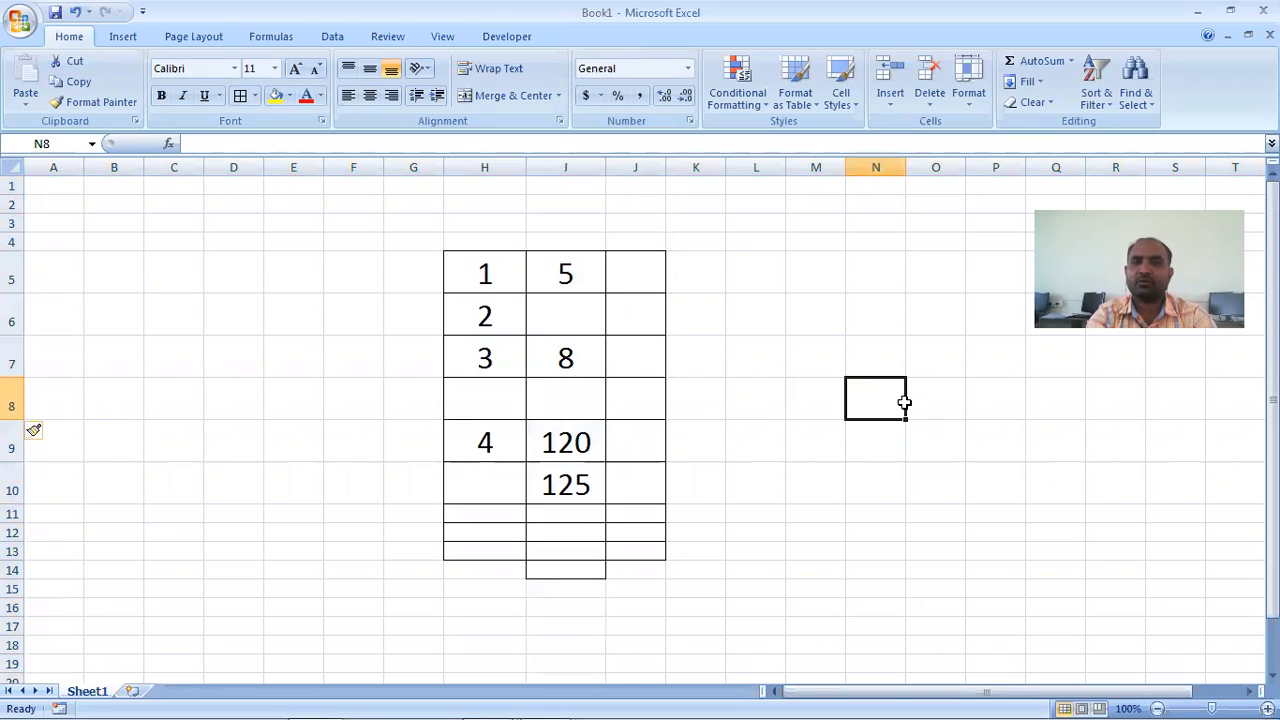
click(562, 162)
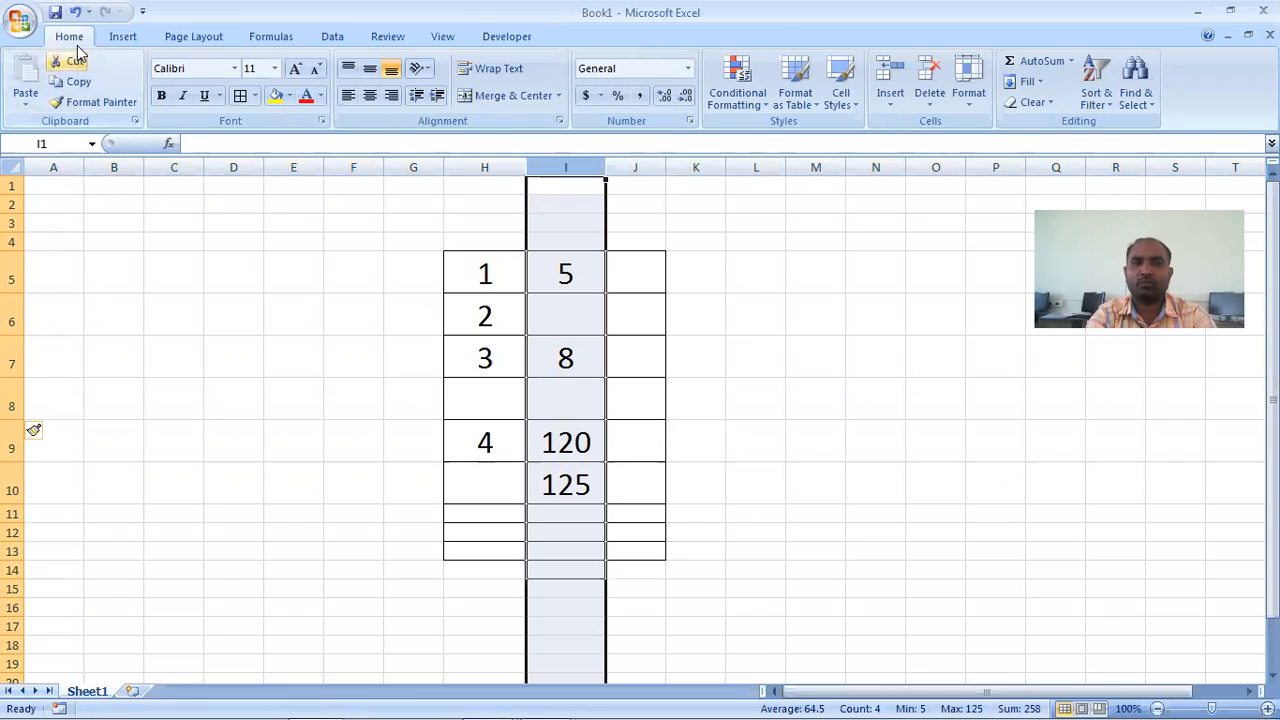
click(891, 110)
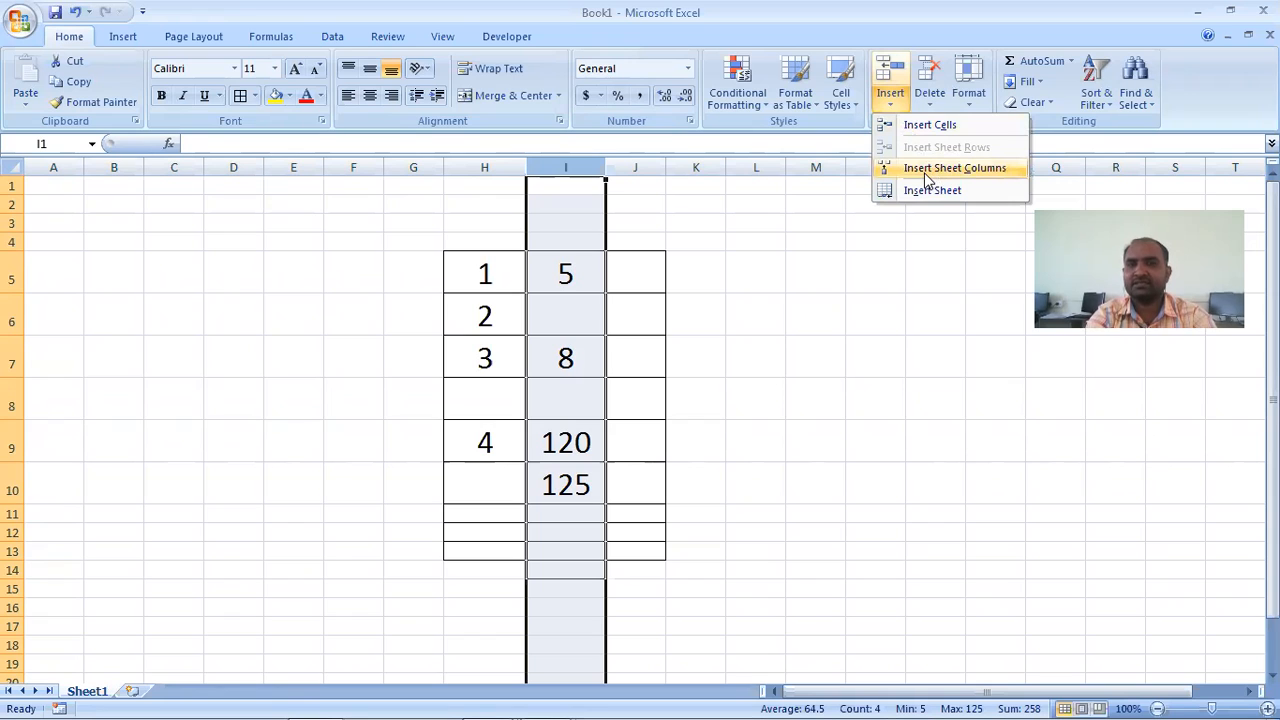
click(986, 167)
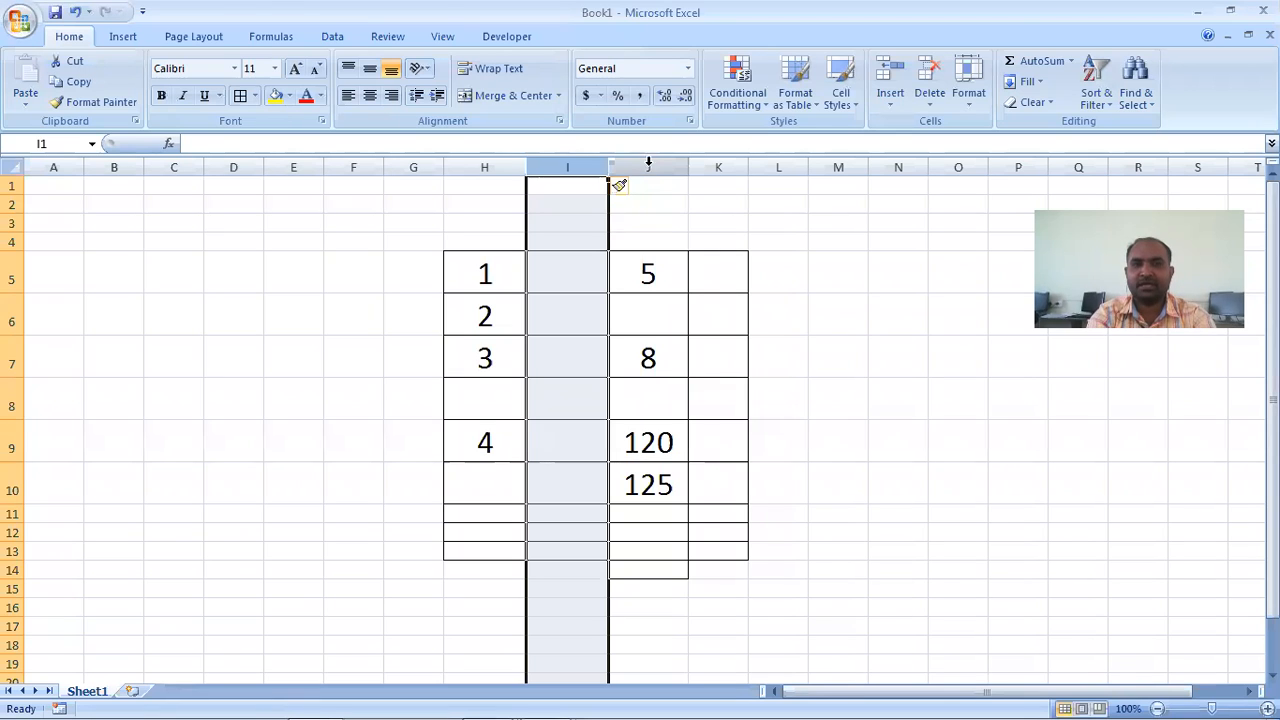
- Insert two more blank sheet columns at column J with the Insert Sheet Columns option
click(643, 162)
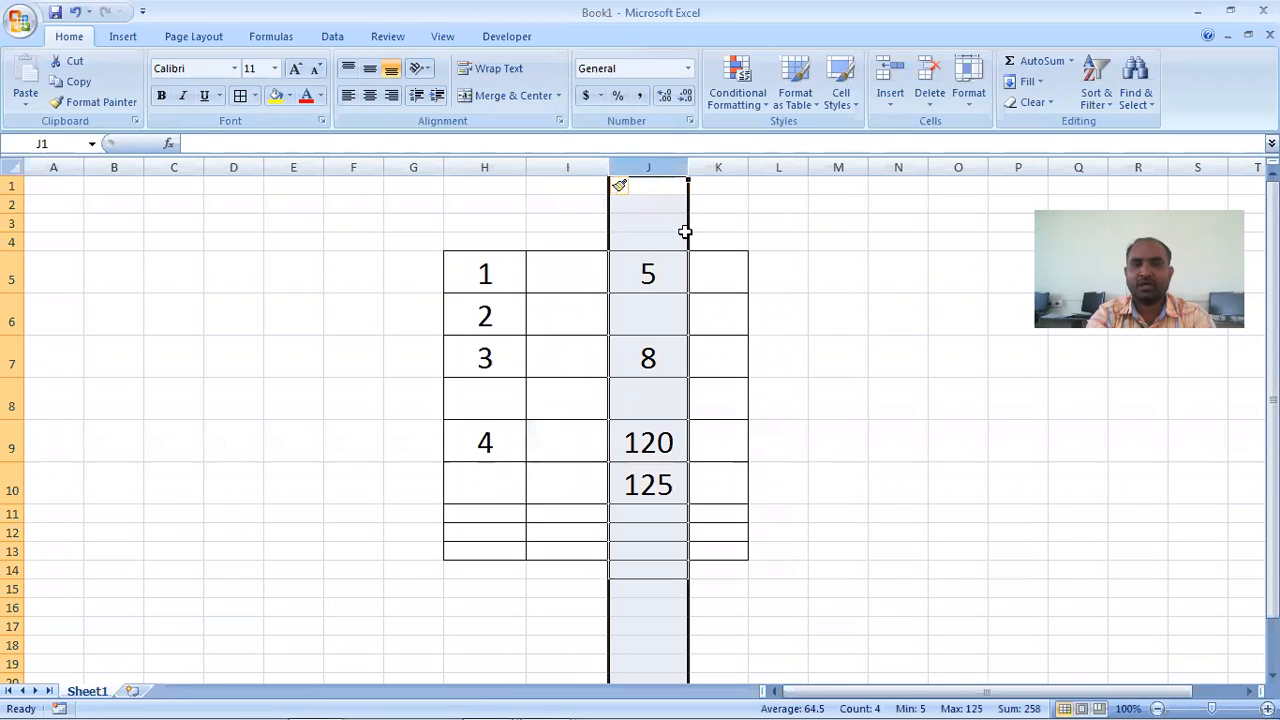
click(890, 100)
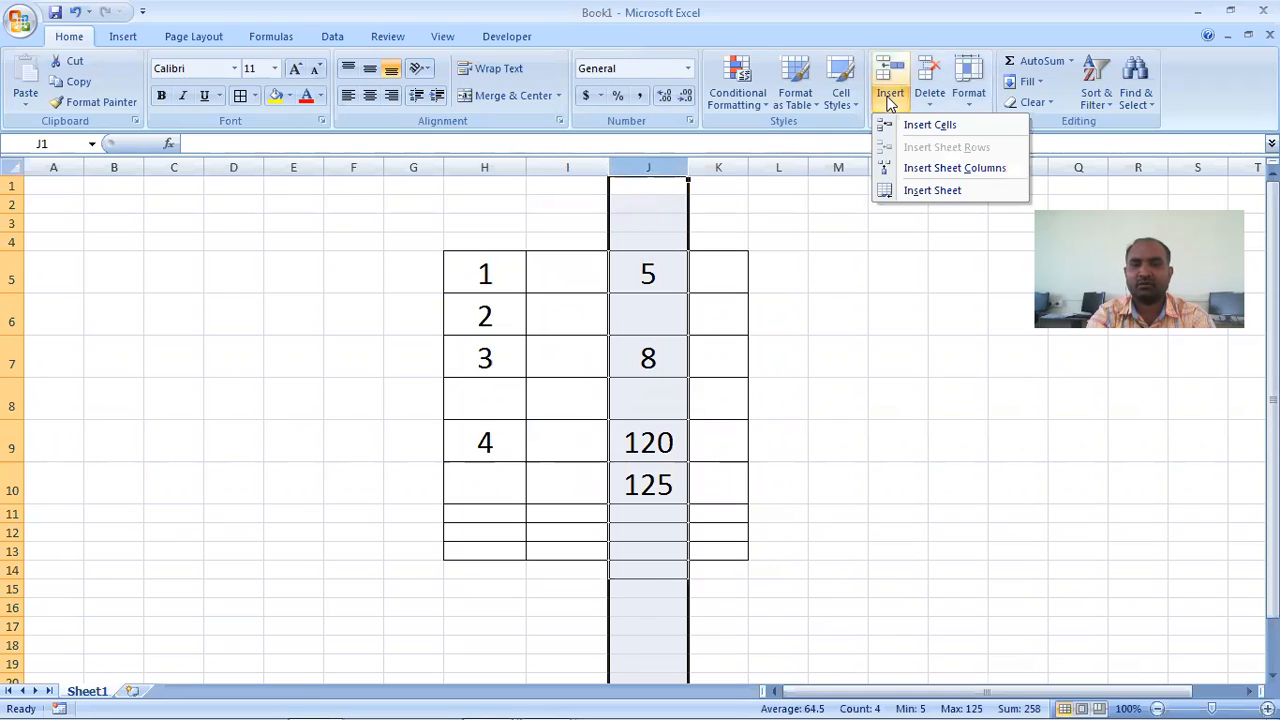
click(928, 172)
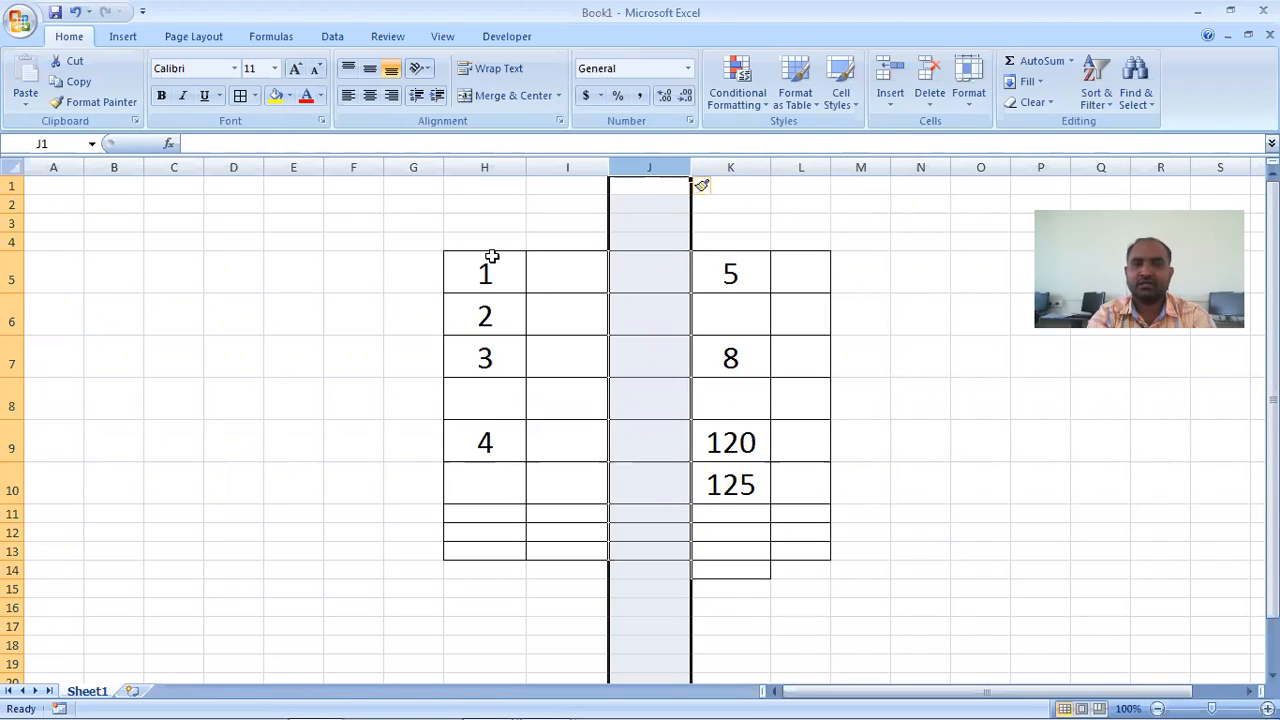
click(890, 103)
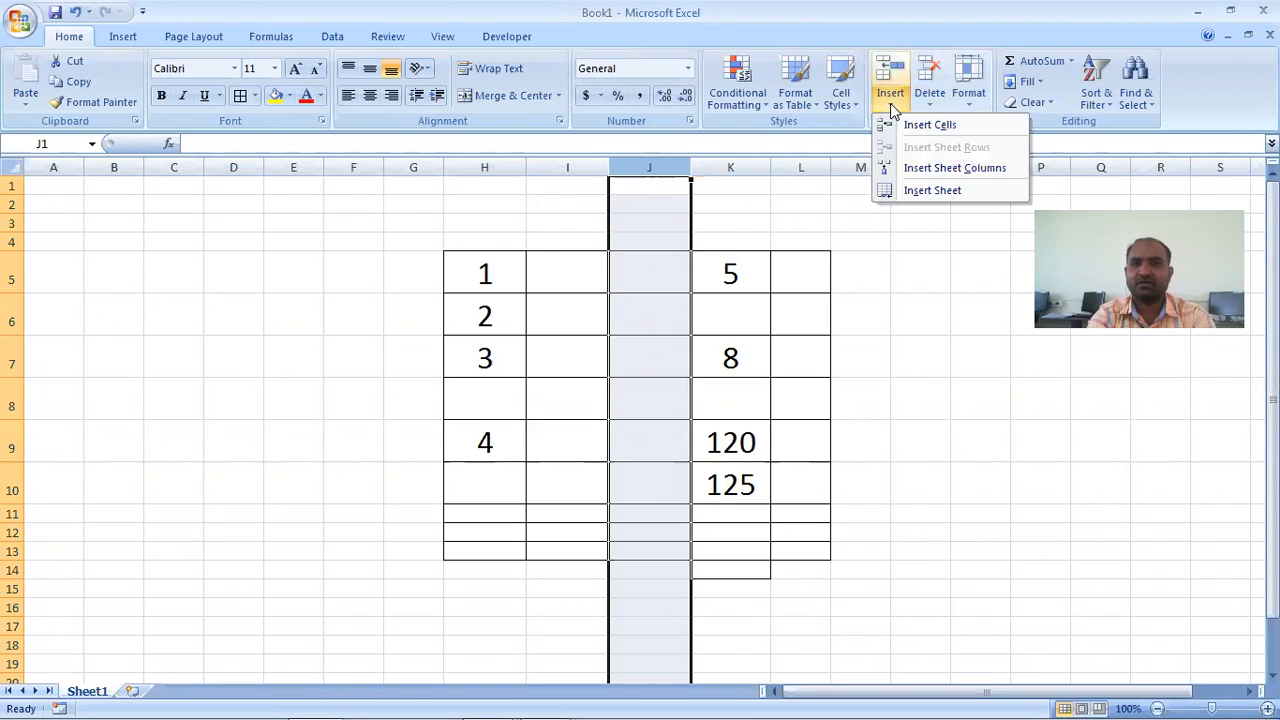
click(932, 172)
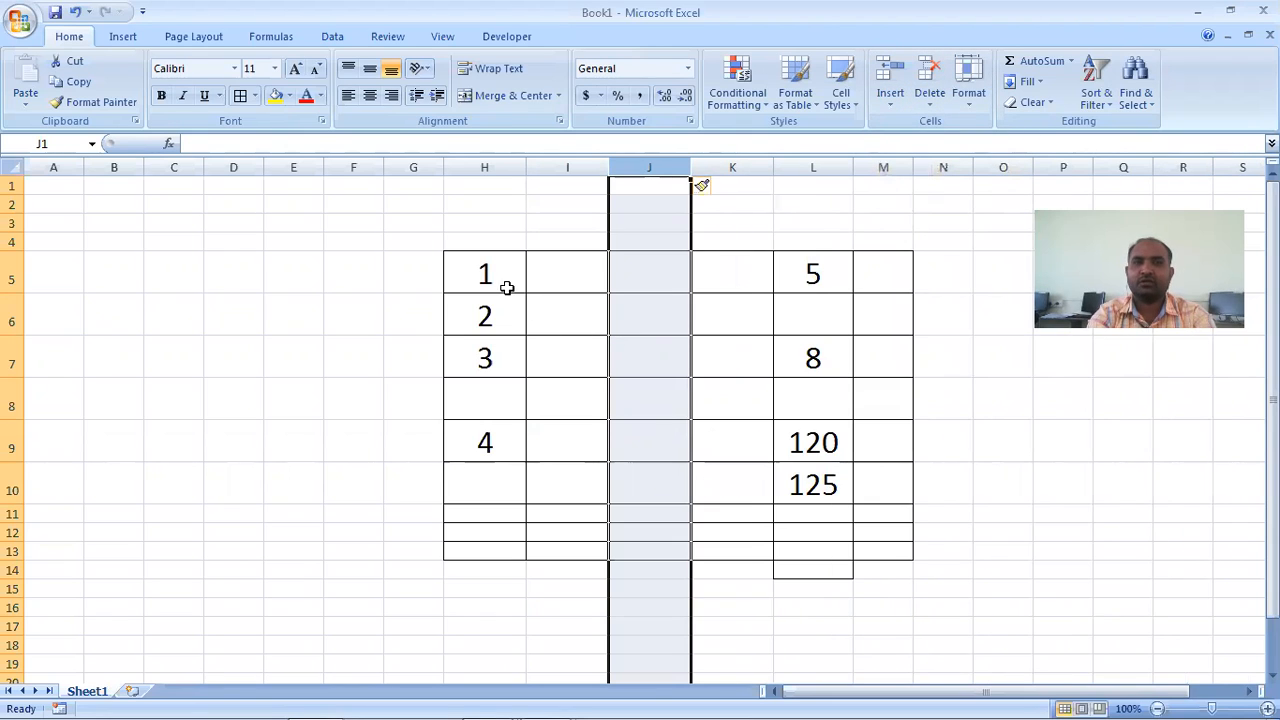
click(718, 305)
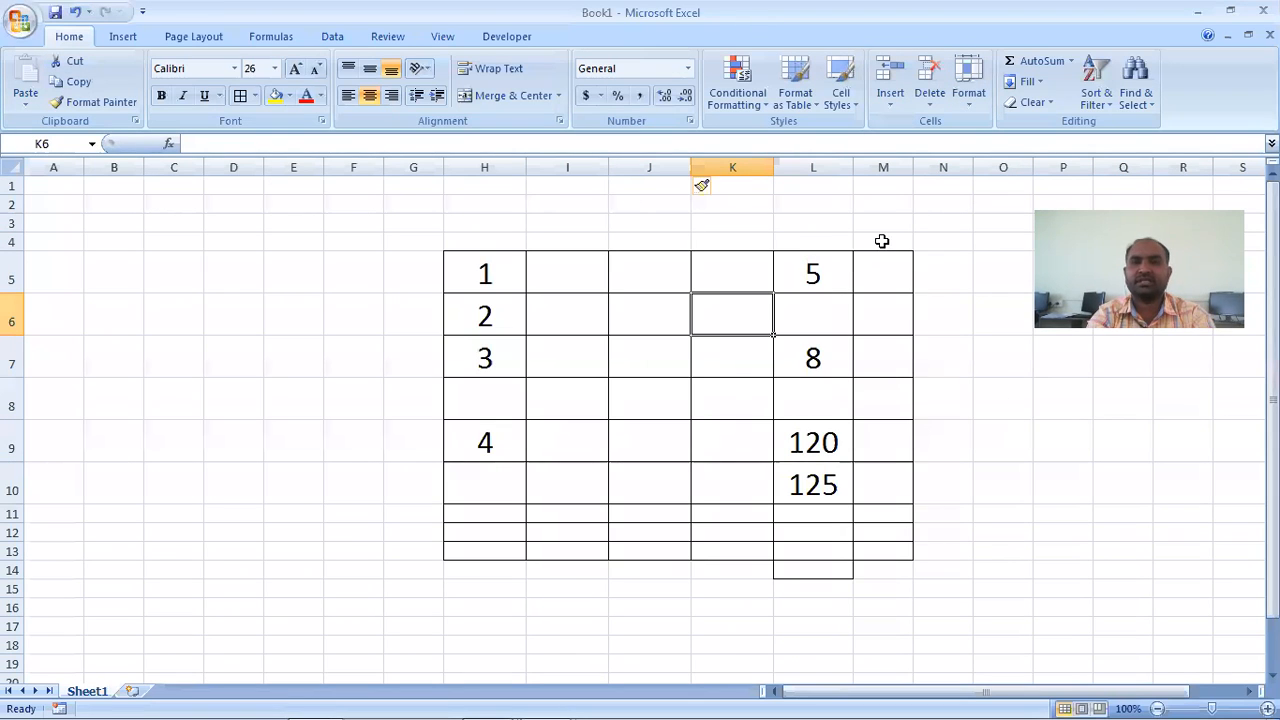
- Add two new blank worksheets after Sheet1
mouse_move(567, 700)
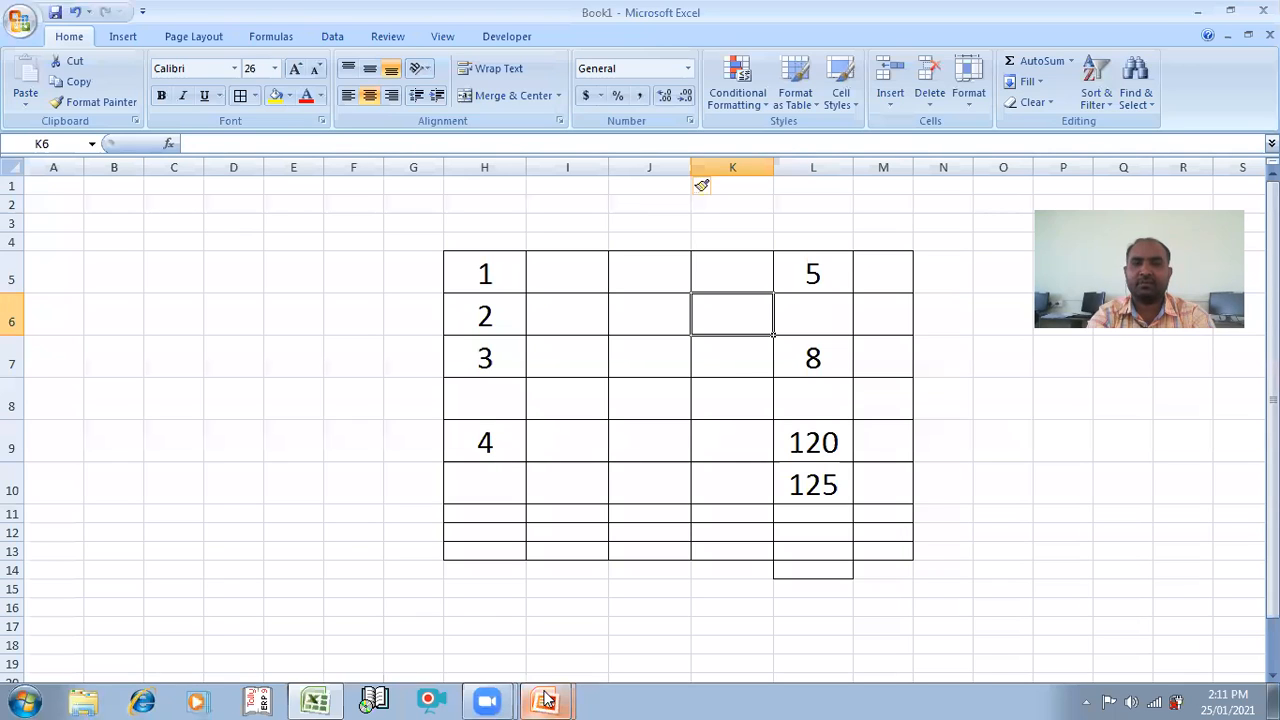
click(342, 535)
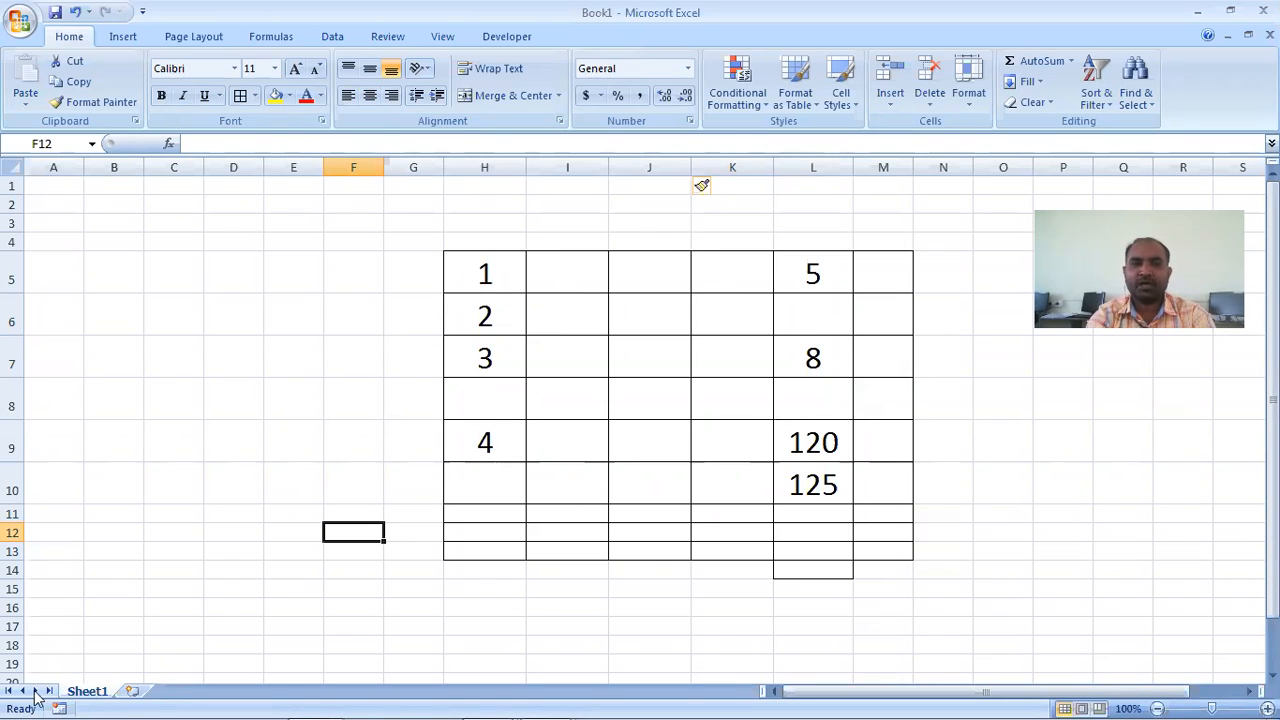
mouse_move(60, 697)
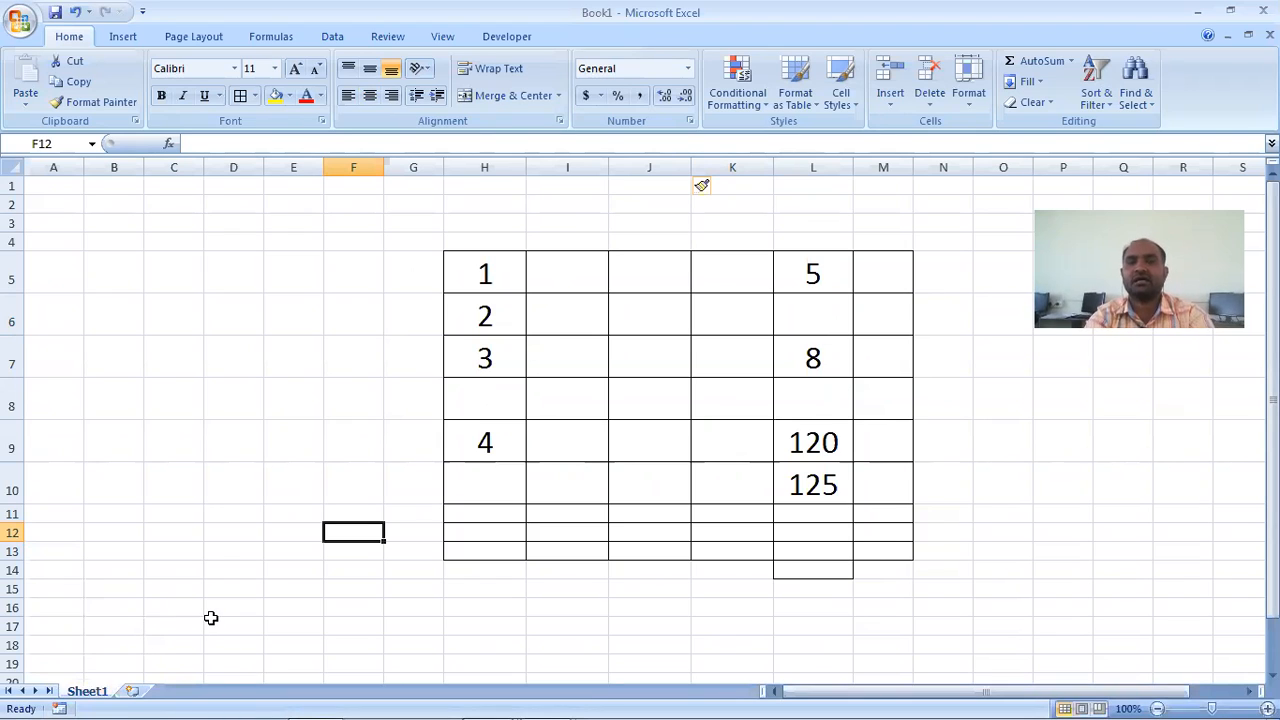
click(131, 691)
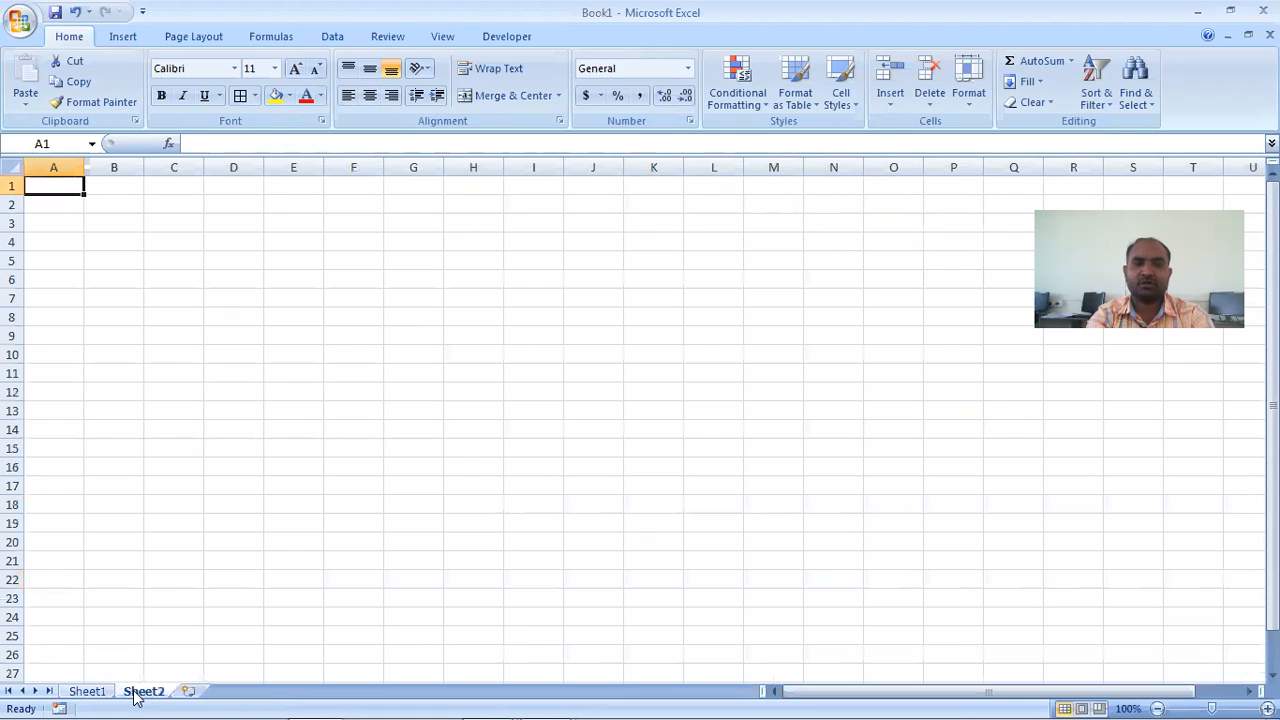
click(191, 692)
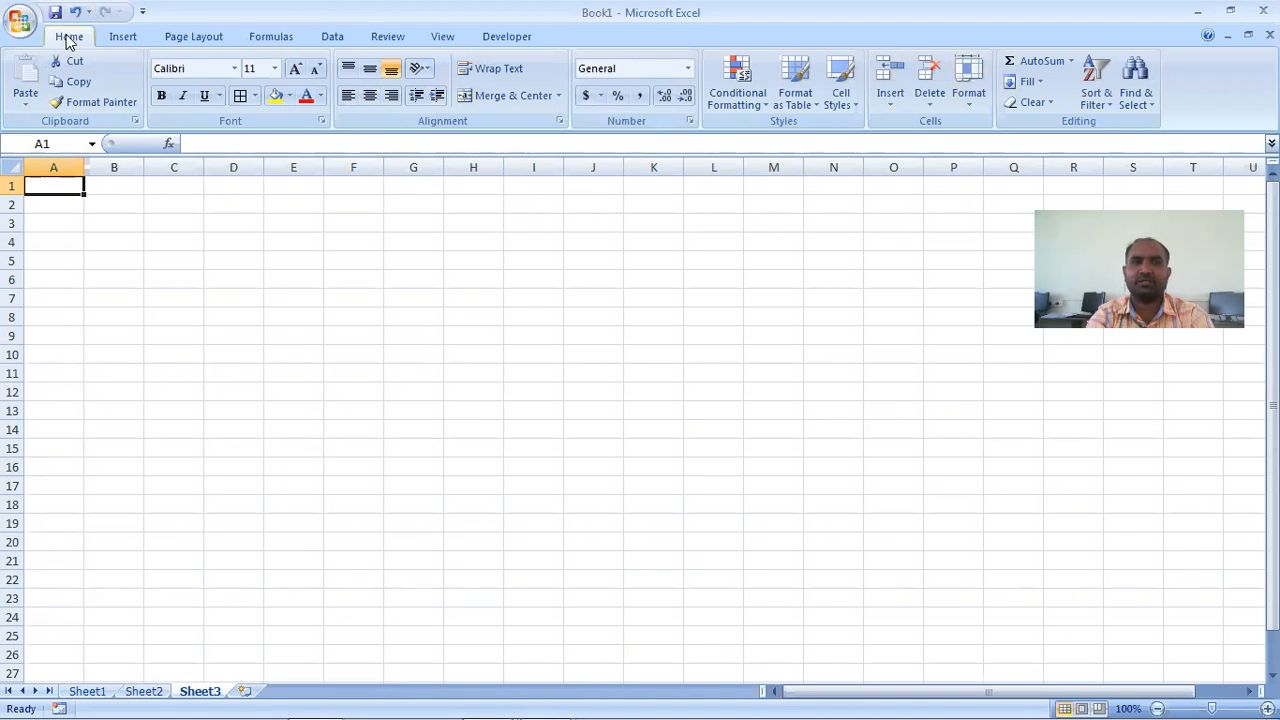
- Insert two more worksheets with the Insert Sheet option, each before the active sheet
click(890, 105)
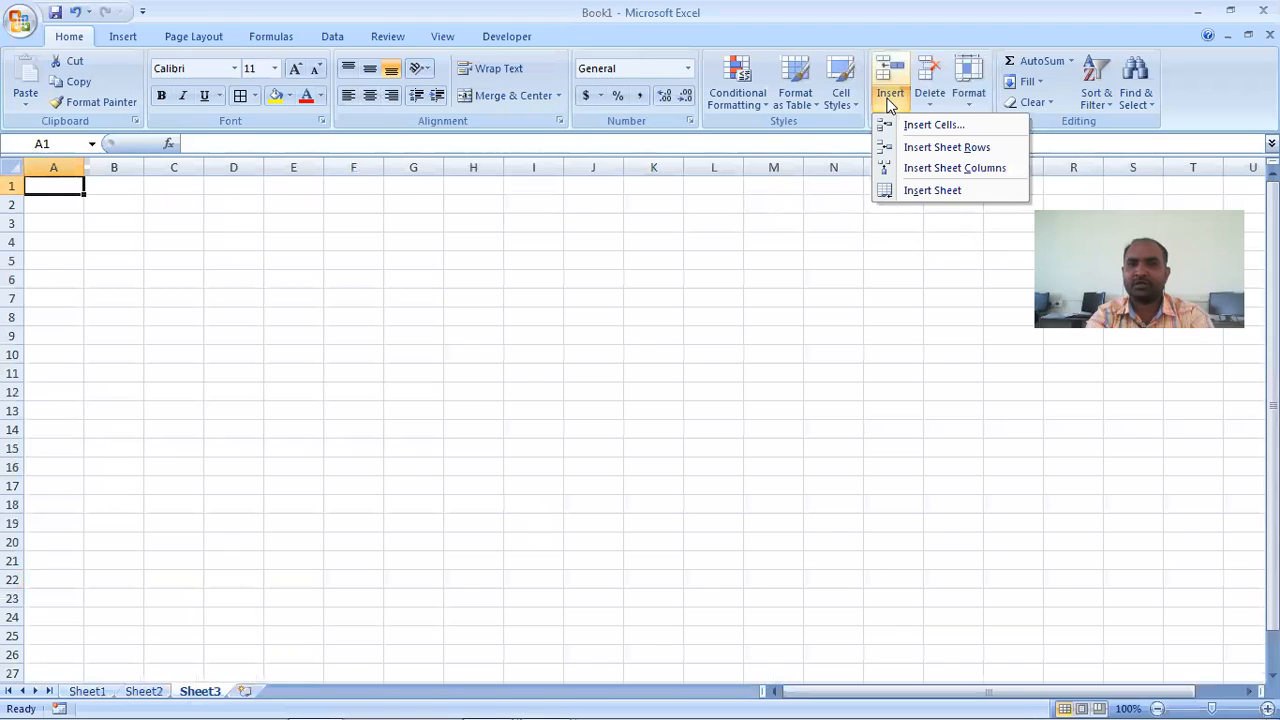
click(940, 192)
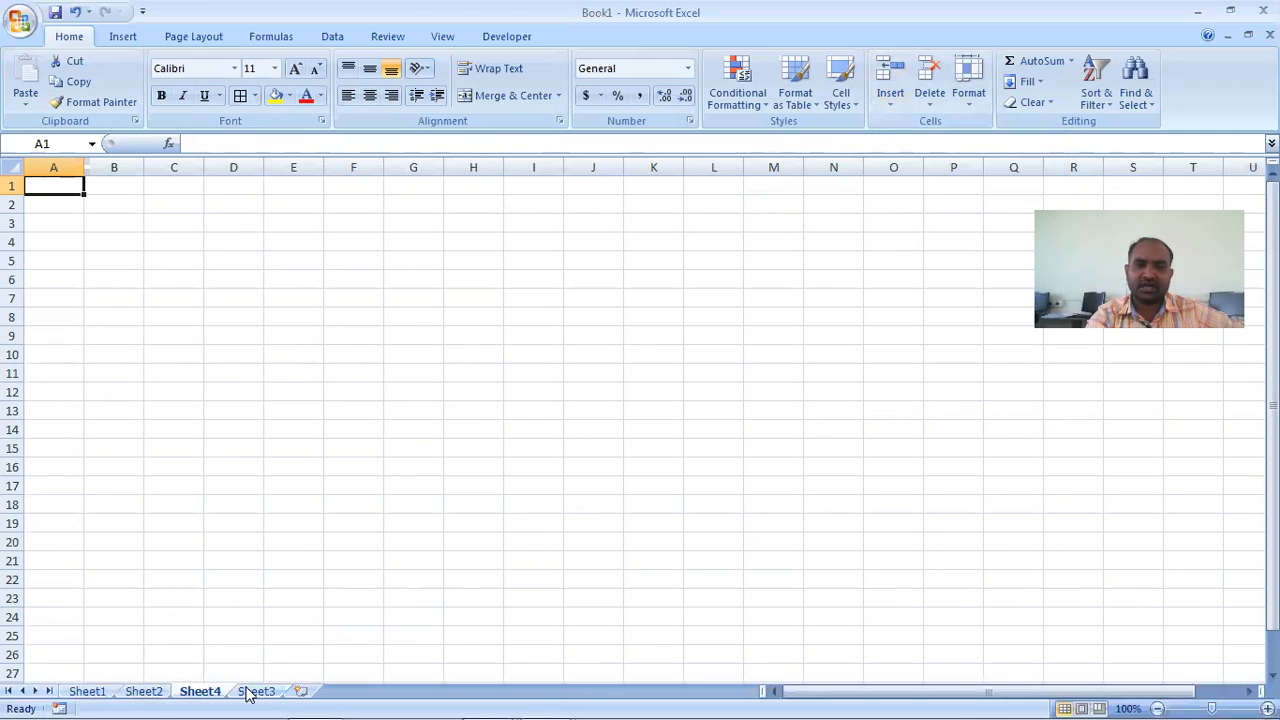
click(894, 103)
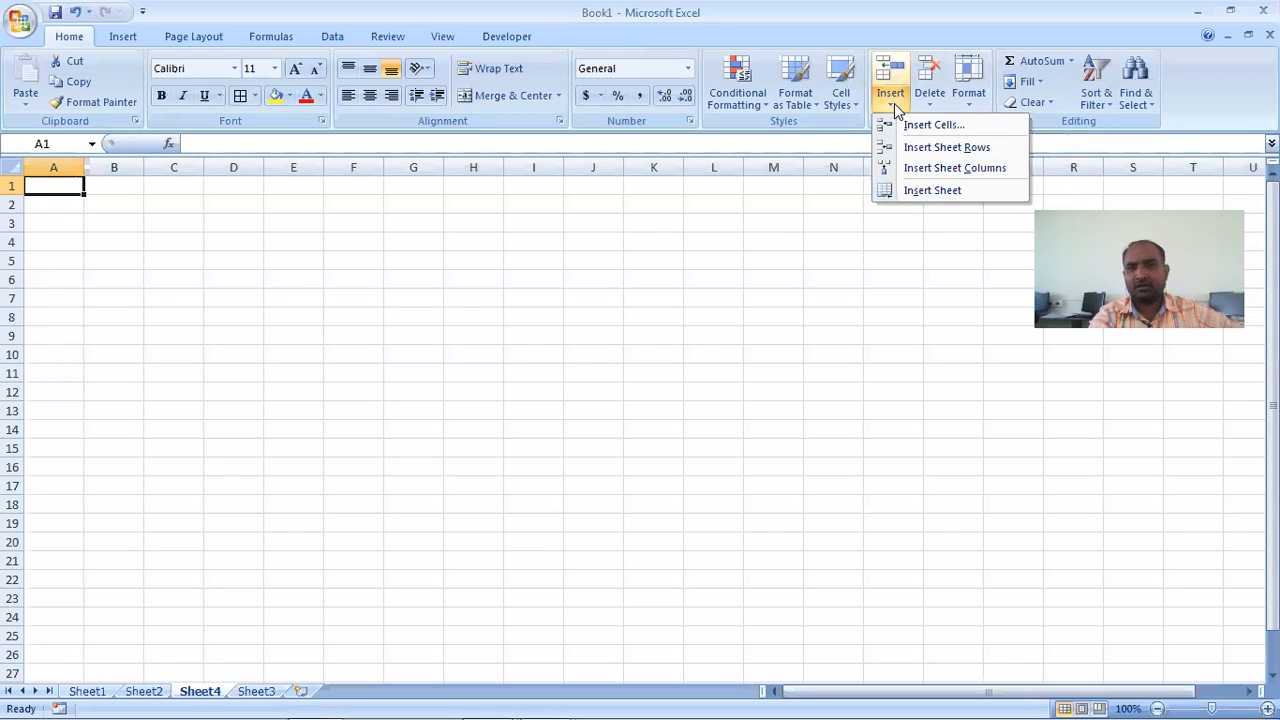
click(922, 193)
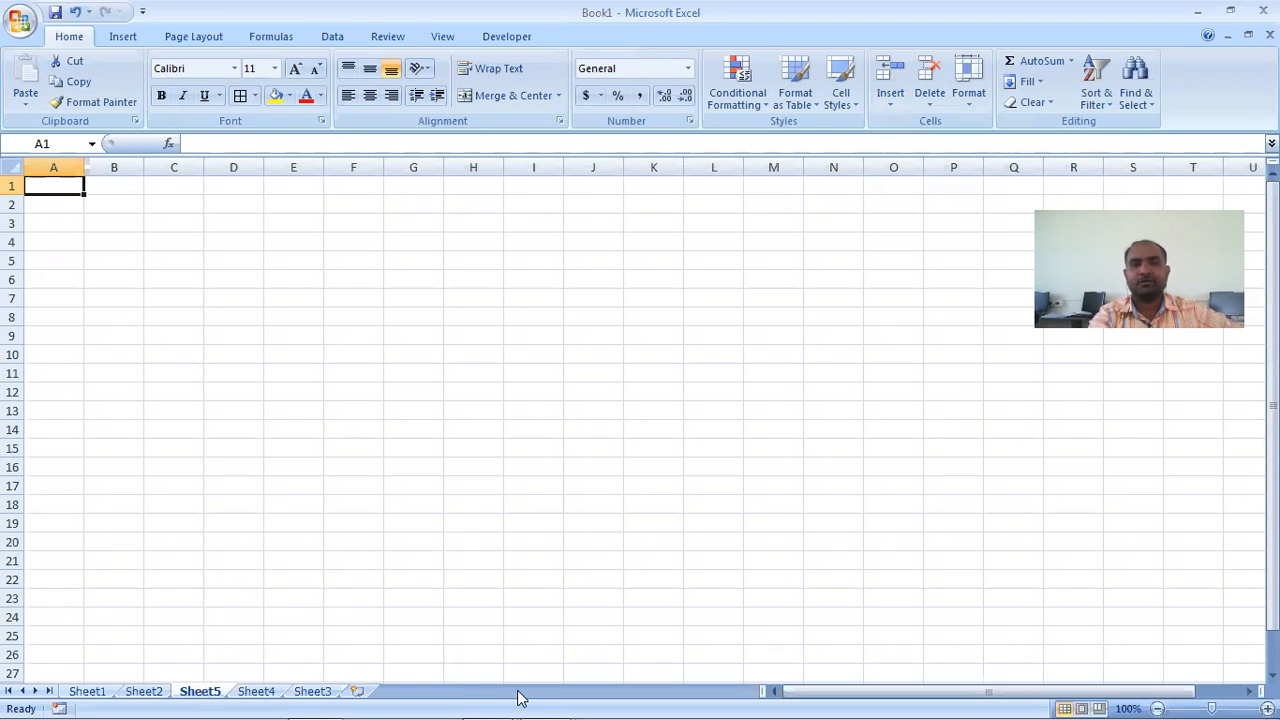
- Switch to the PowerPoint presentation "B.Com II Sem III Practical" and start the slide show from the Practical No 3 slide
mouse_move(524, 712)
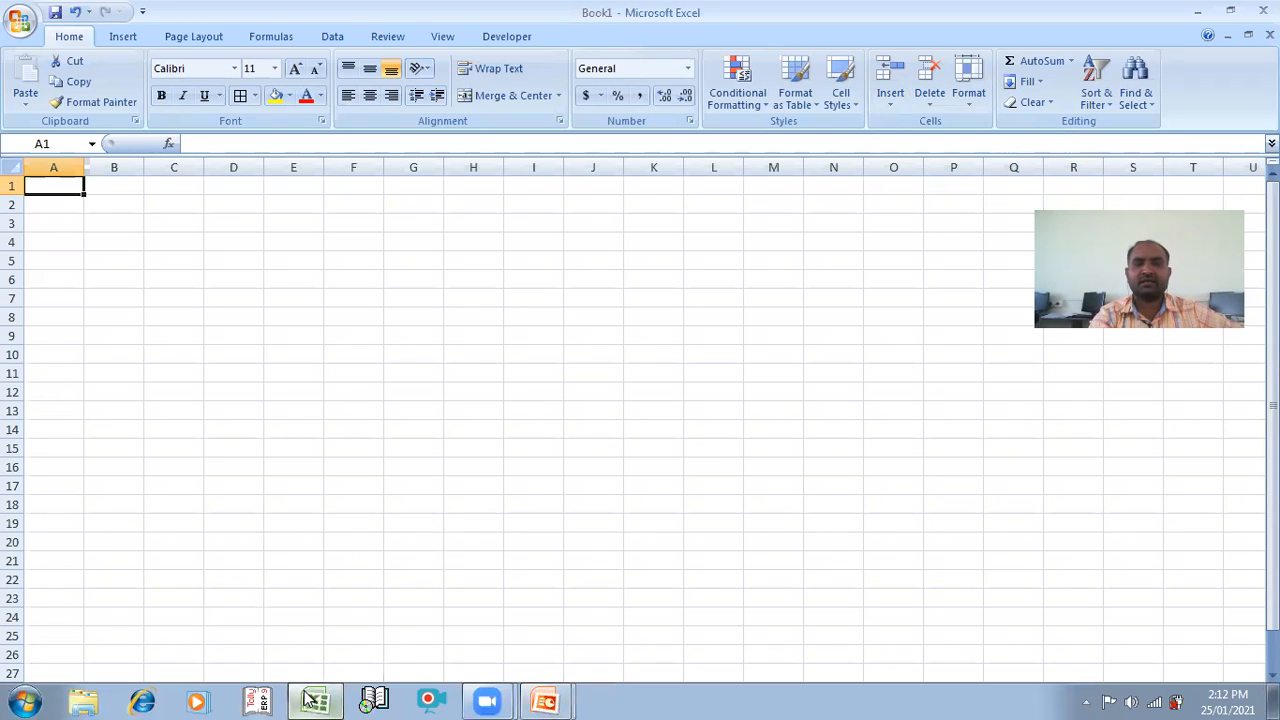
mouse_move(310, 700)
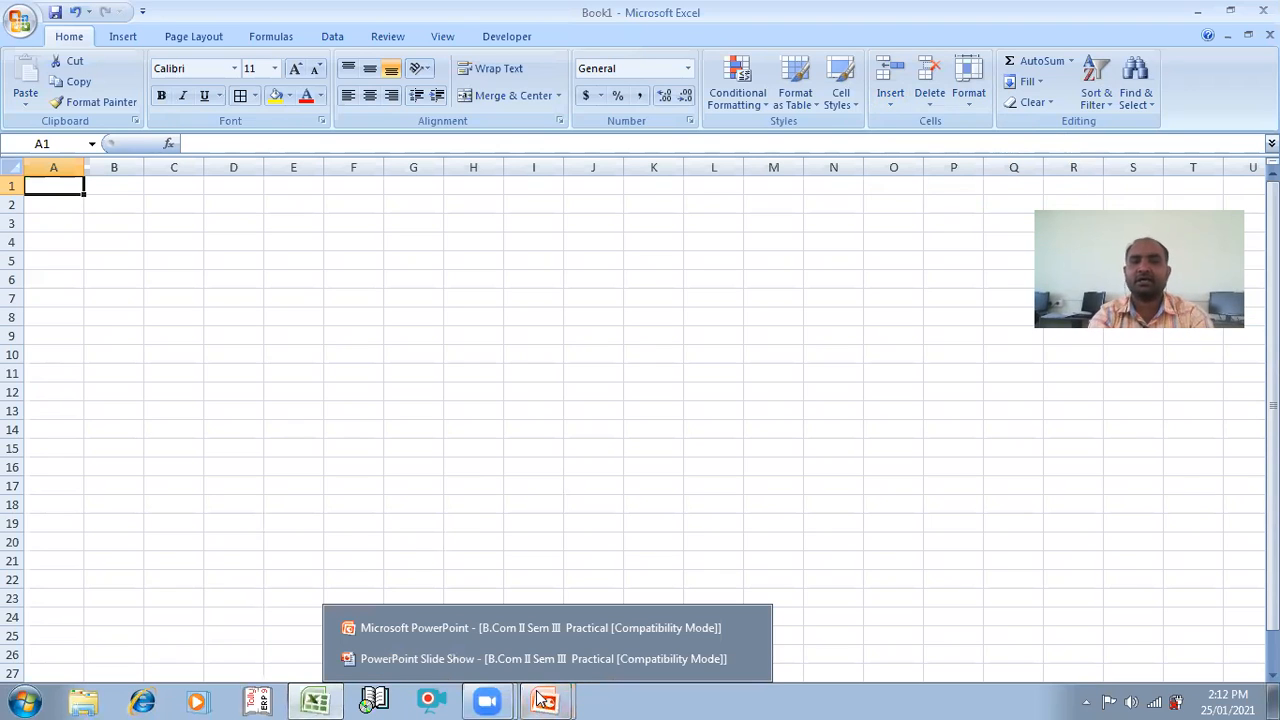
click(489, 632)
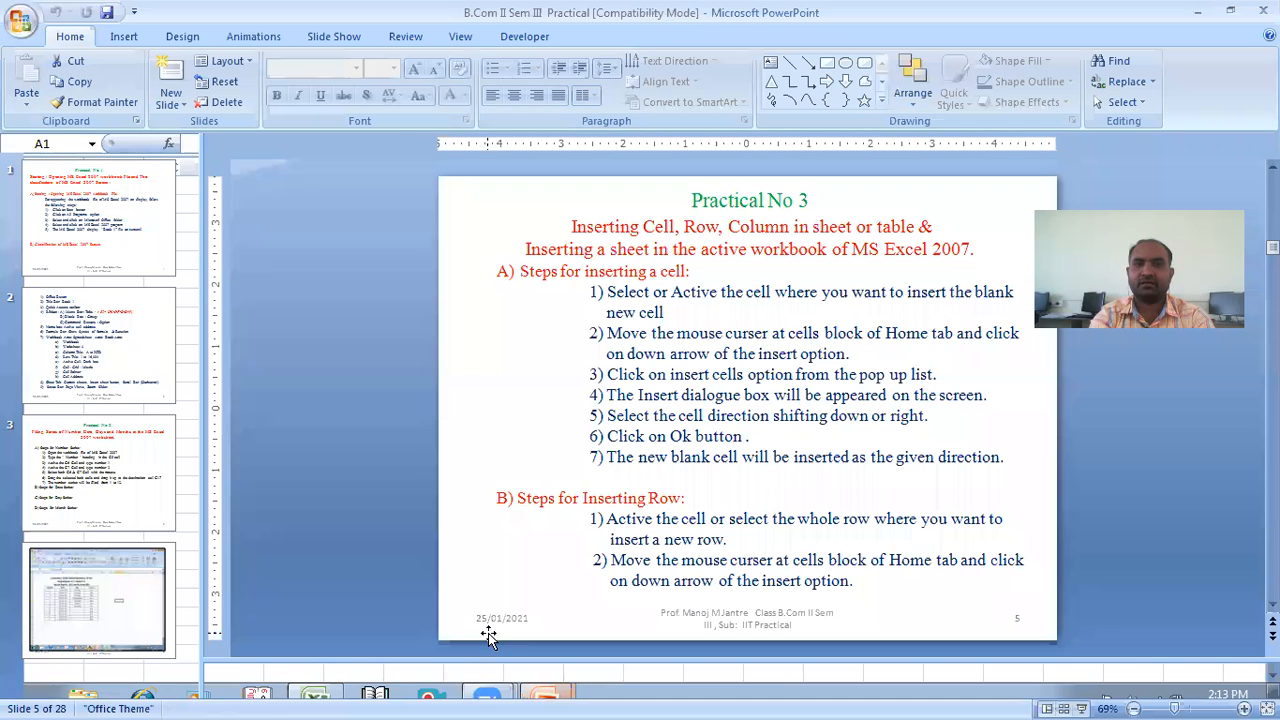
click(1082, 707)
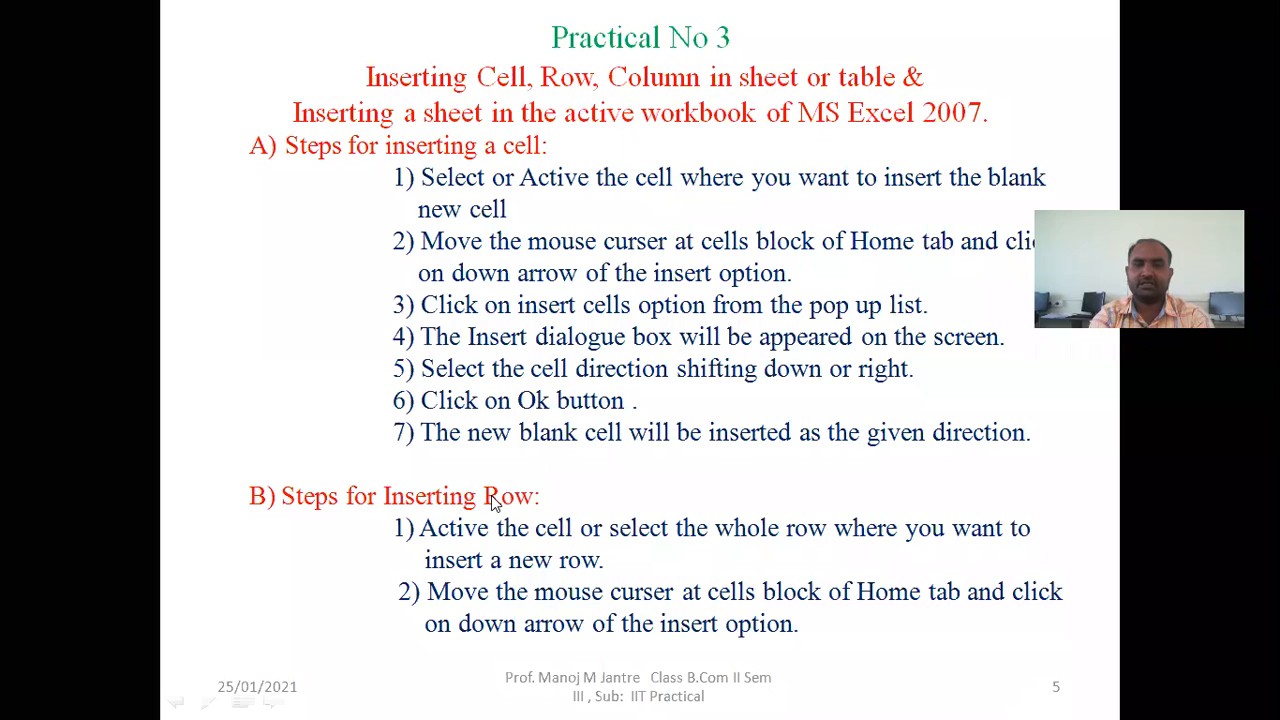